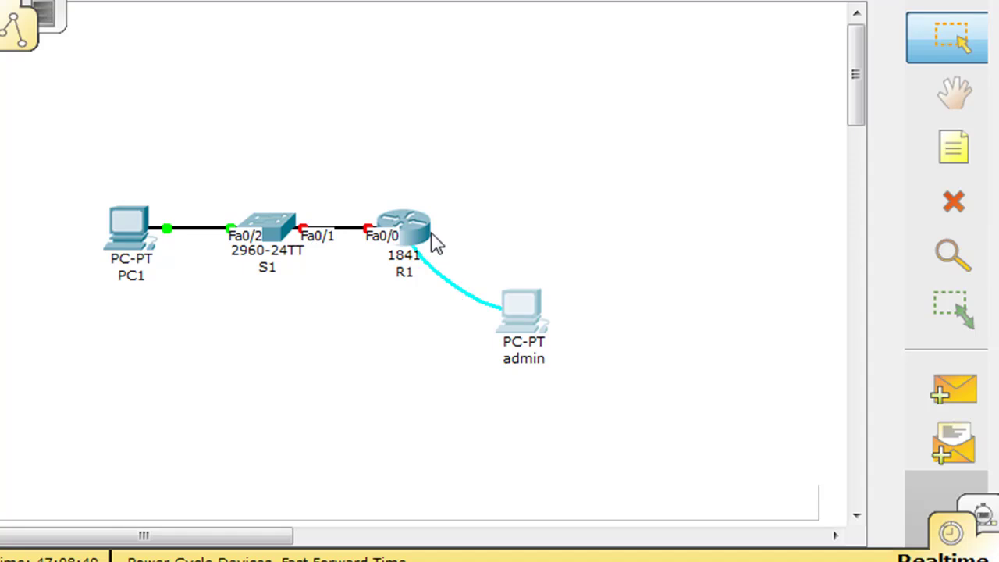
Step: Open the admin PC's Terminal and connect to the router console at 9600 baud, 8/None/1/None
left_click(527, 320)
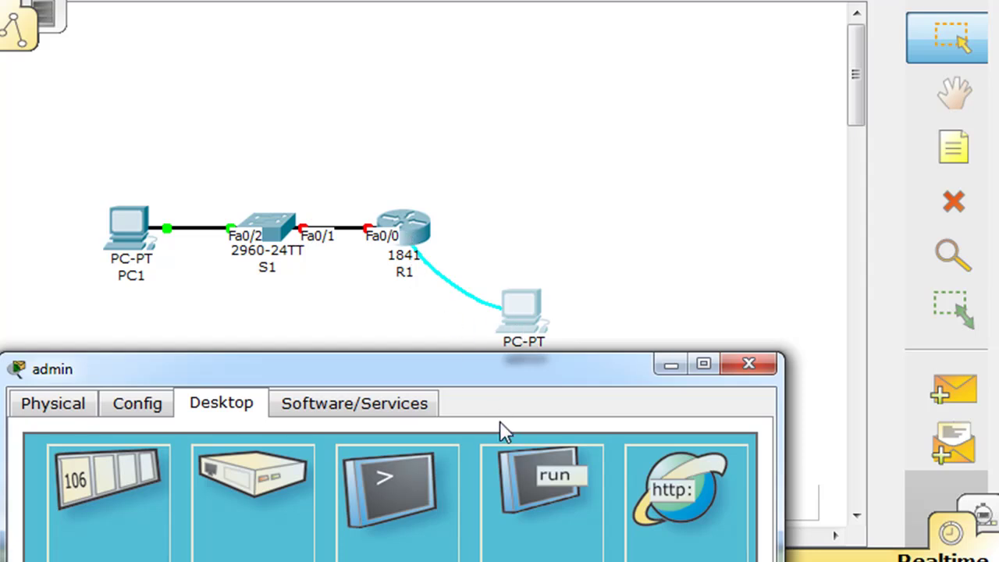
left_click_drag(477, 374, 513, 0)
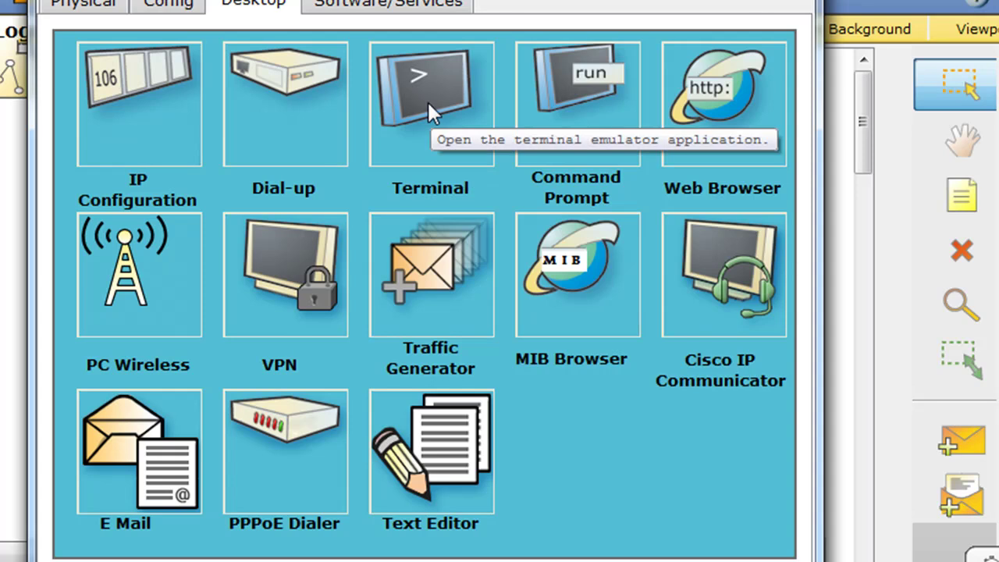
left_click_drag(816, 140, 859, 140)
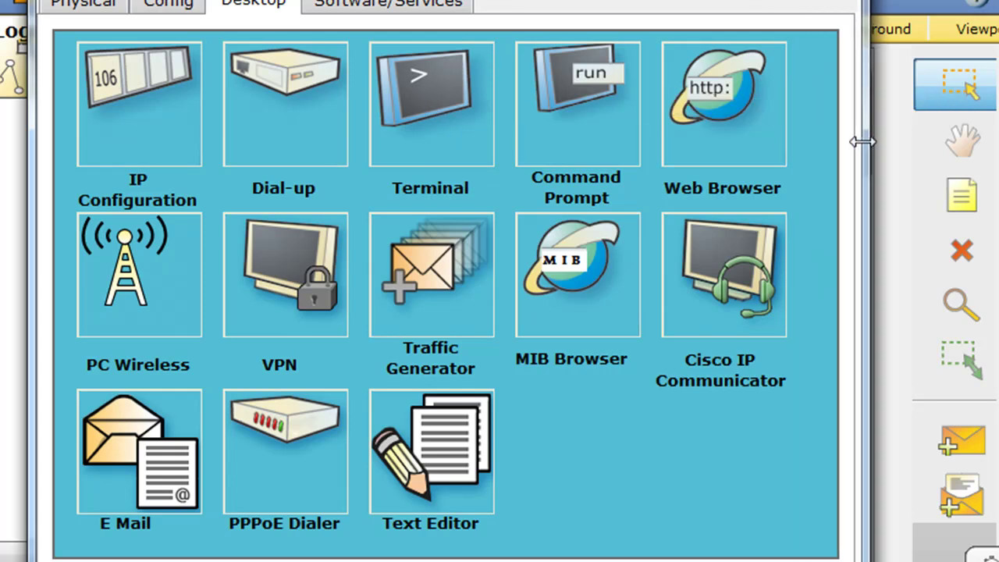
left_click(432, 101)
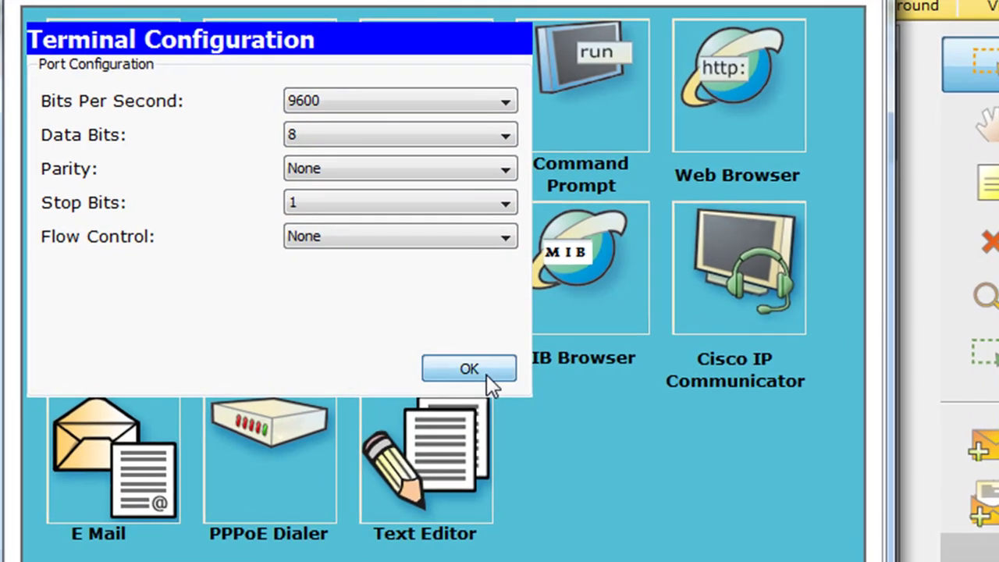
left_click(469, 369)
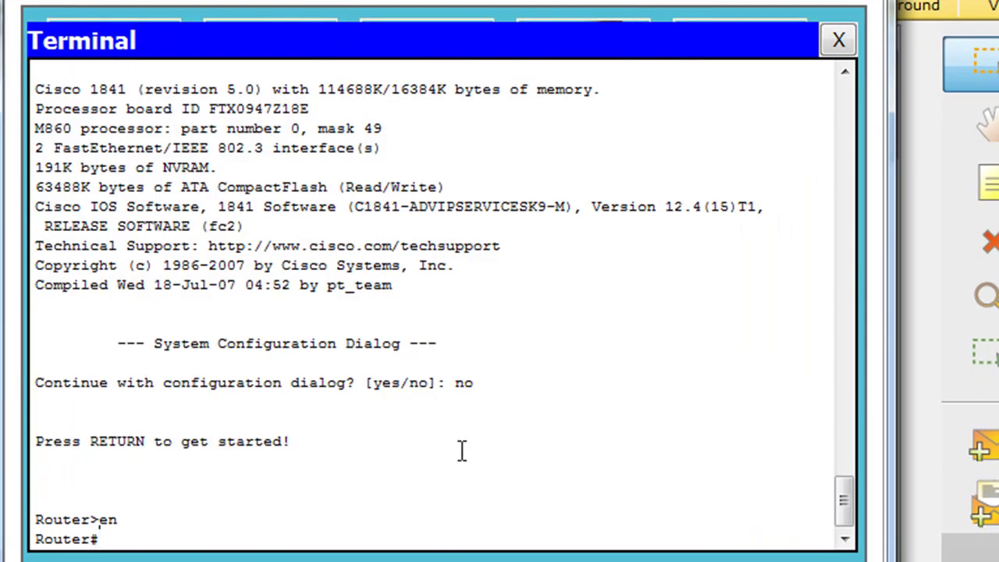
Step: Refresh the router console prompt, then close the admin PC's window
key("Return")
key("Return")
key("Return")
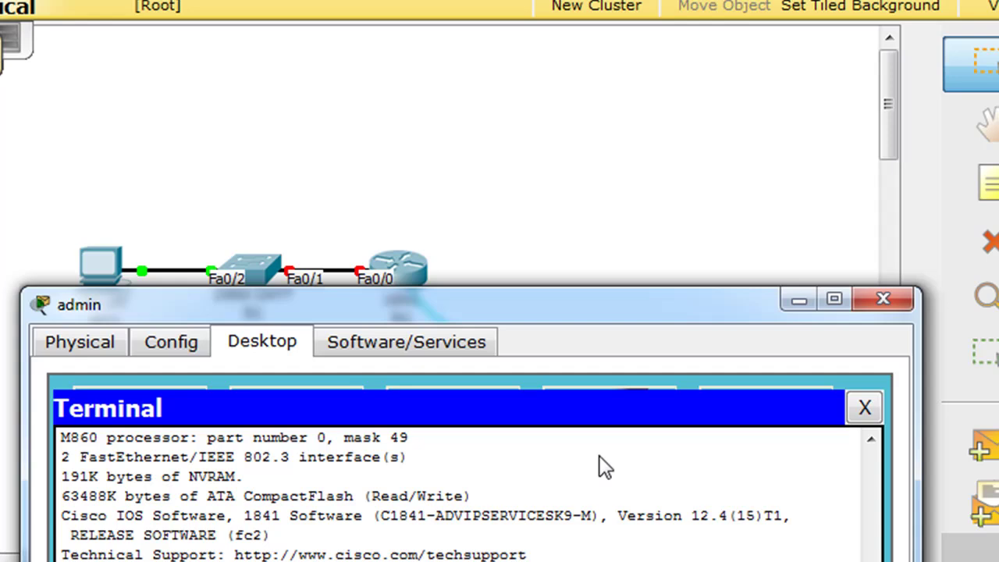
left_click(898, 297)
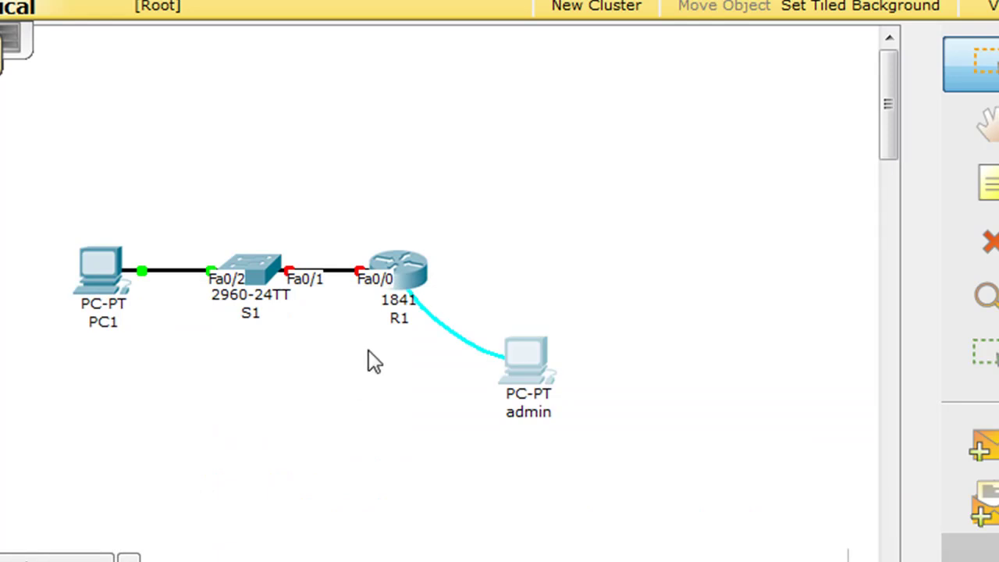
Step: Open router R1's CLI window and reposition it over the workspace
left_click(418, 288)
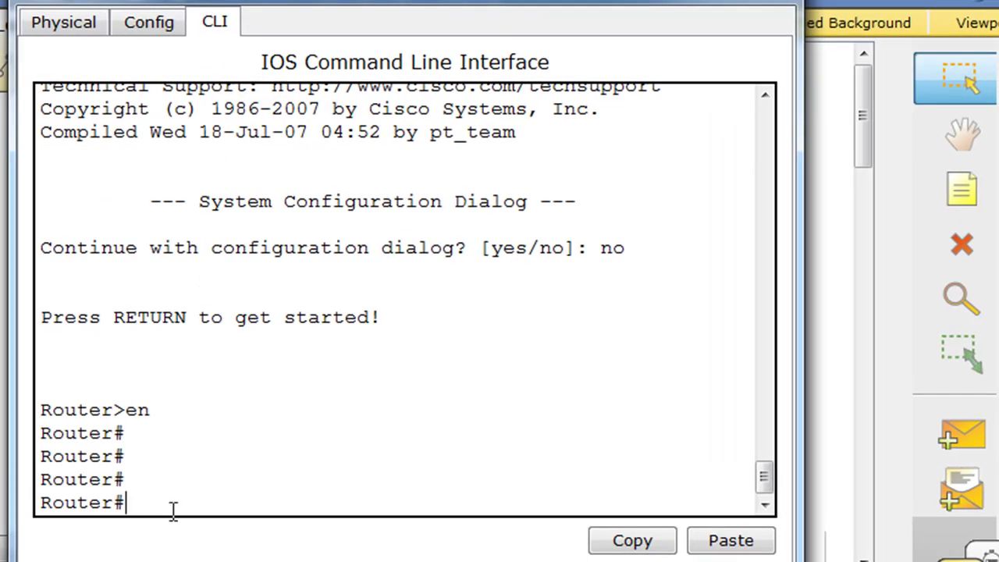
left_click_drag(327, 4, 443, 400)
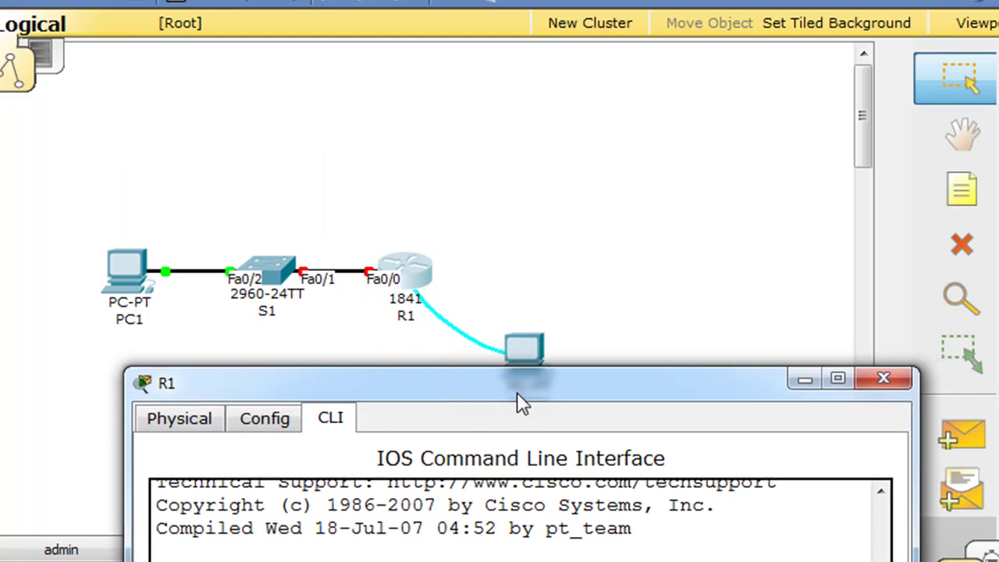
left_click_drag(517, 393, 411, 0)
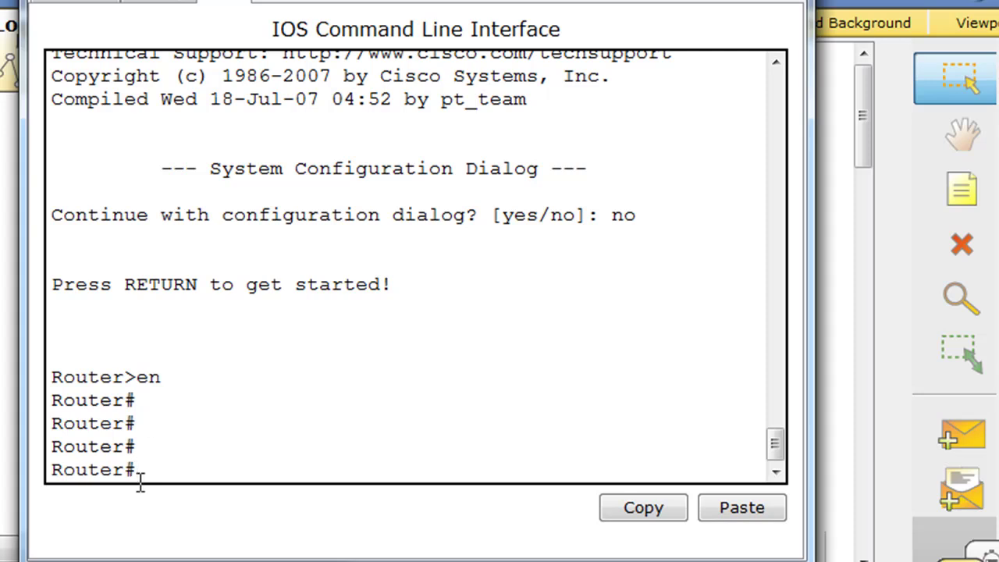
Step: Enter global configuration mode and rename the router to R1
type("conf t")
key("Return")
type("hostname R")
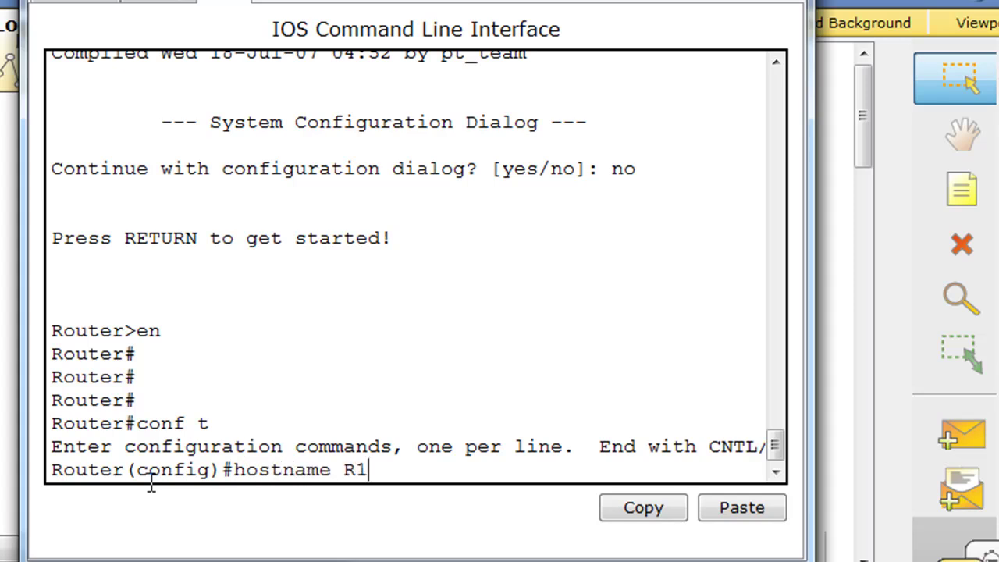
type("1")
key("Return")
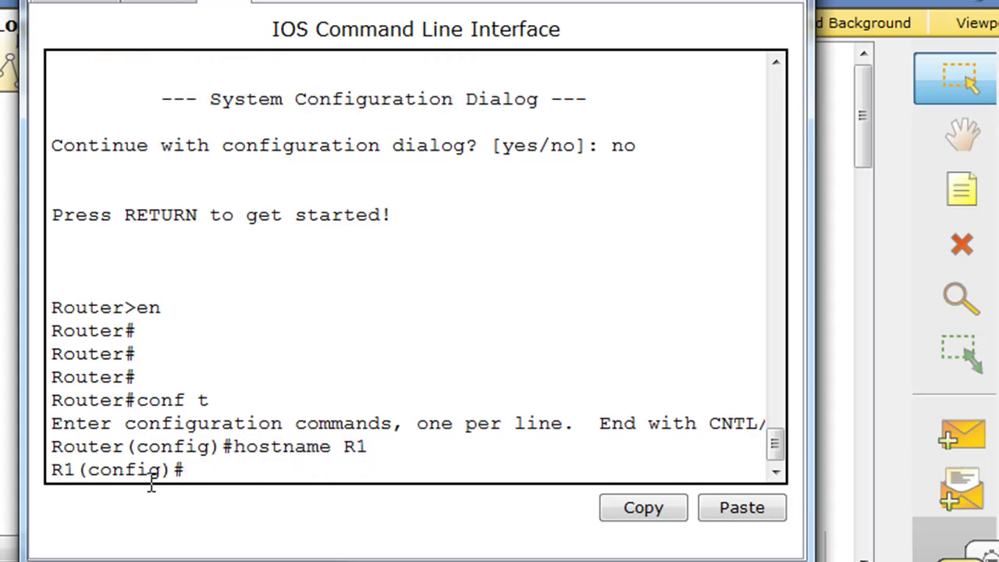
Step: Give Fa0/0 the address 192.168.1.1 255.255.255.0 and bring it up with no shutdown
type("int fa0")
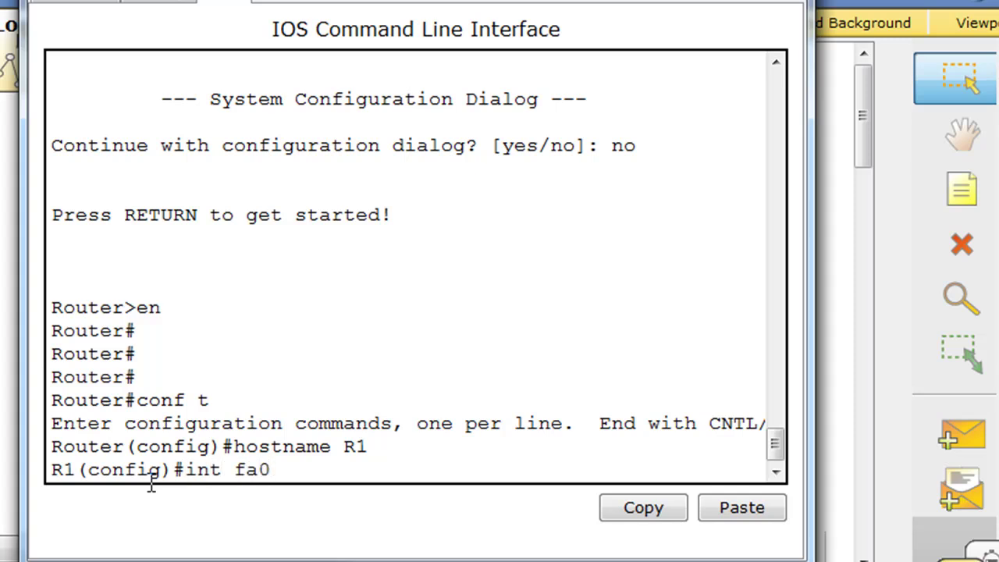
type("/0")
key("Return")
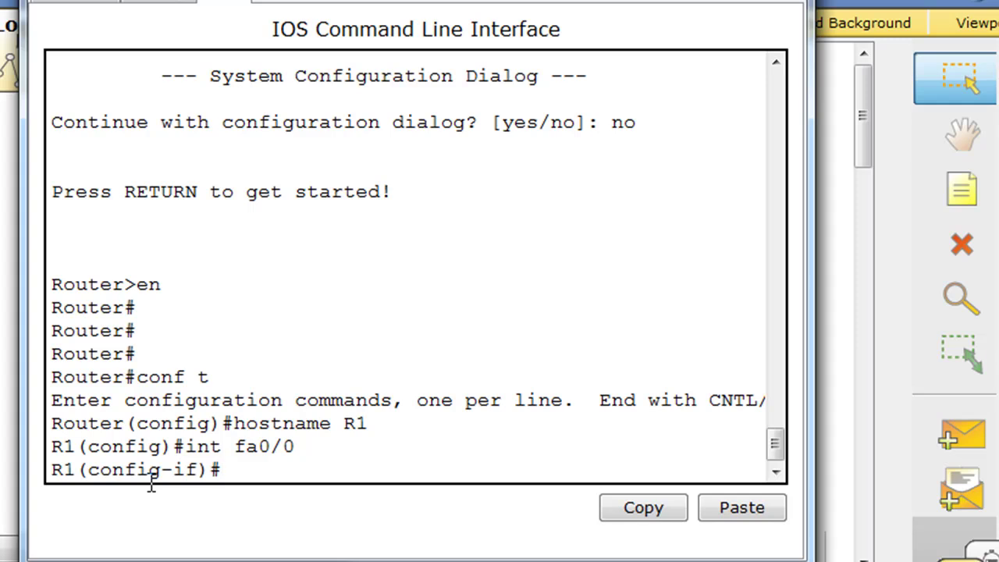
type("ip address")
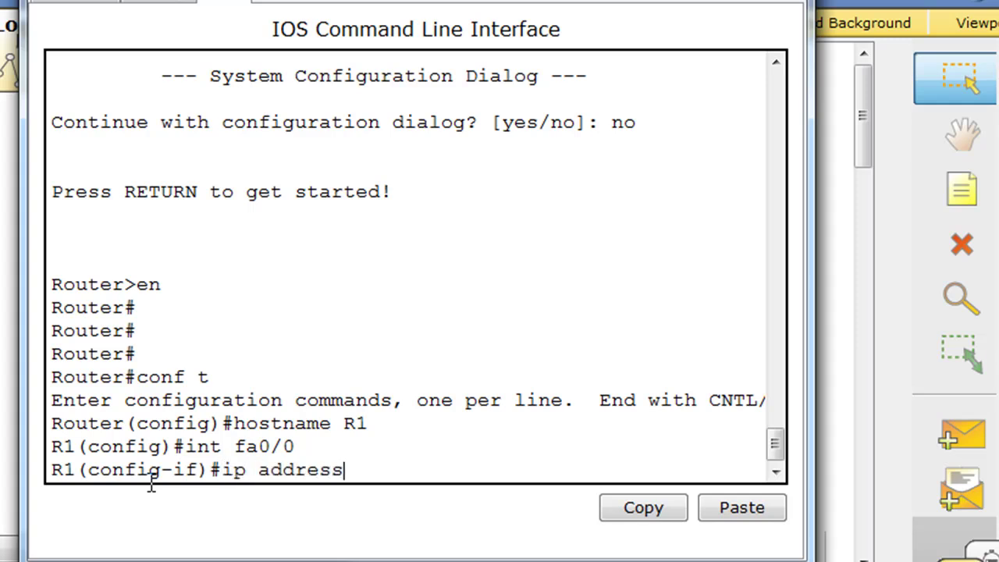
type(" 192.168.1.1 255.255.255")
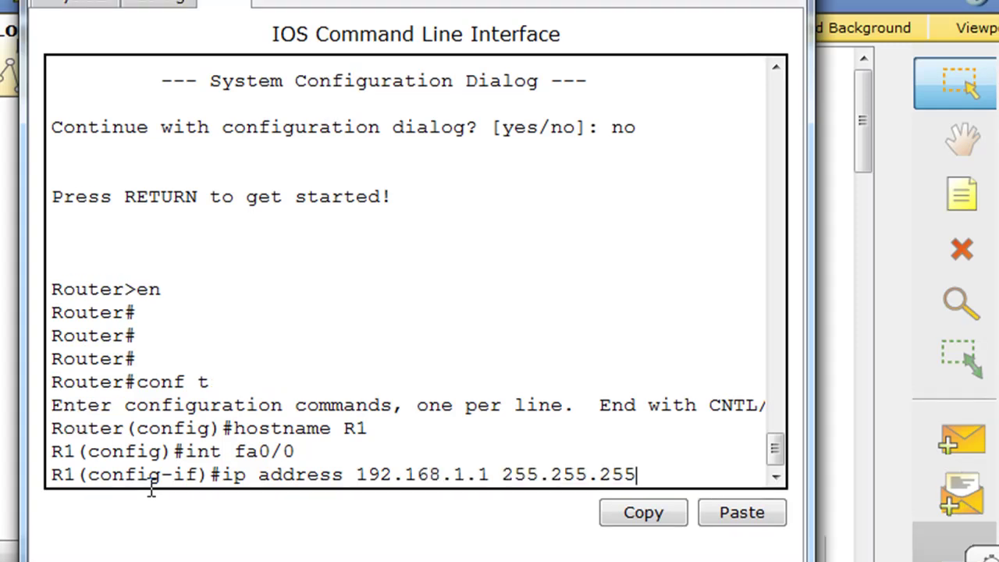
type(".0")
key("Return")
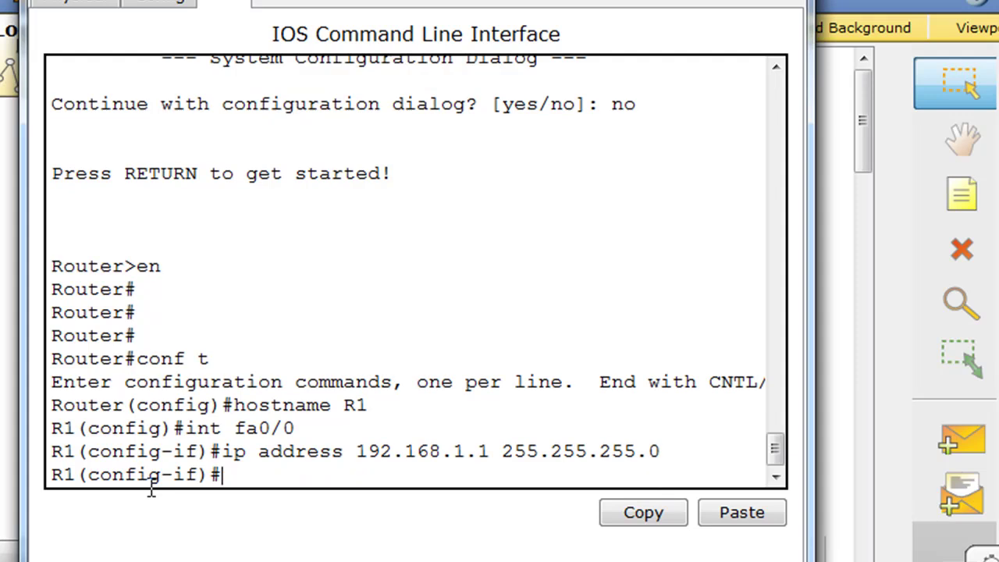
type("no shutdown")
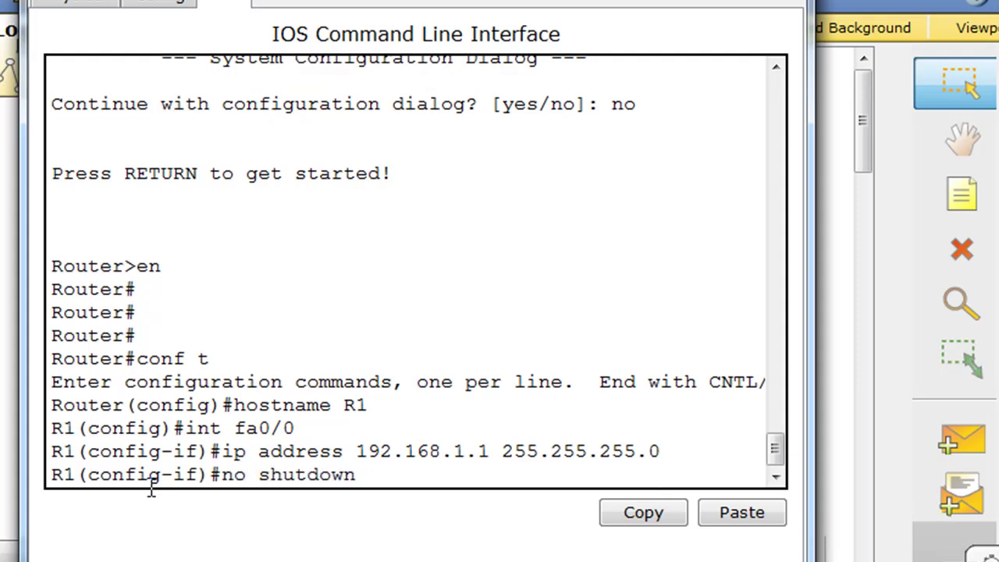
key("Return")
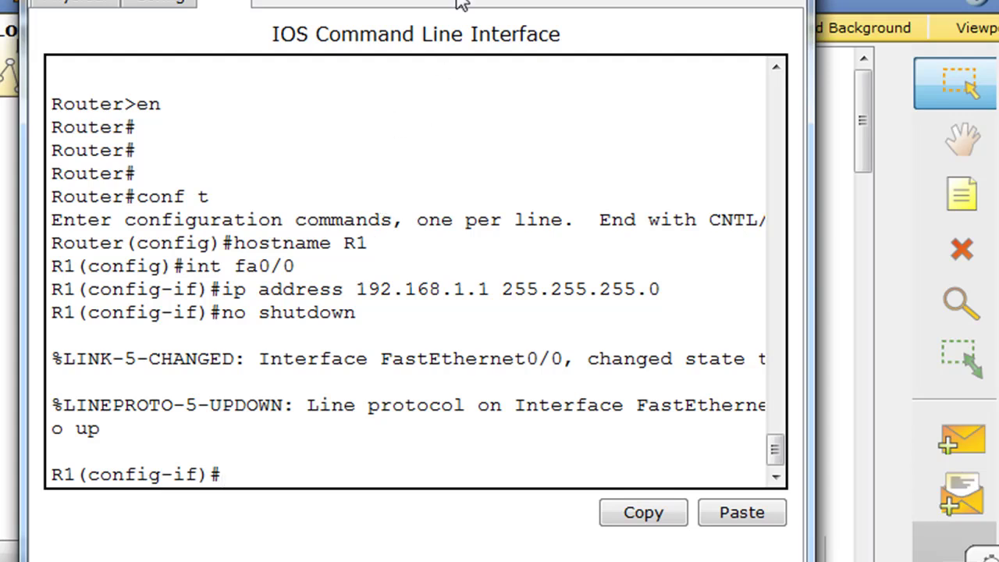
left_click_drag(460, 1, 443, 551)
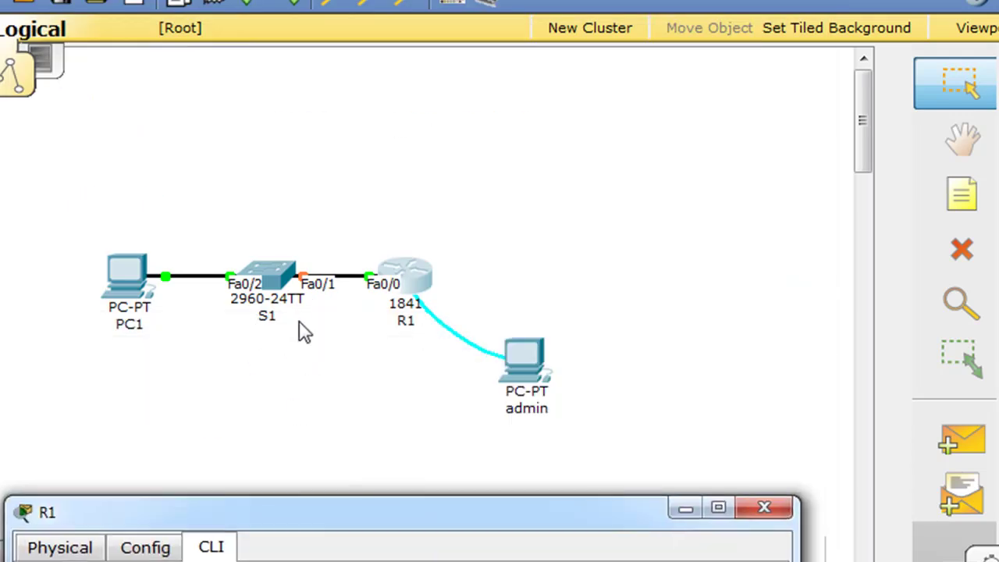
Step: Leave configuration mode, then re-enter global configuration mode with conf t
left_click_drag(386, 513, 420, 4)
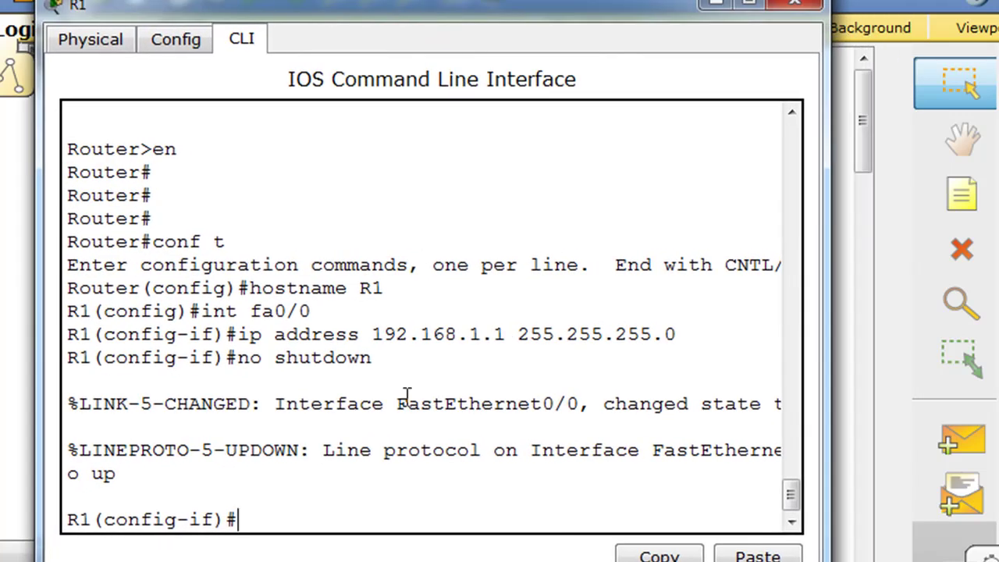
key("ctrl+z")
key("Return")
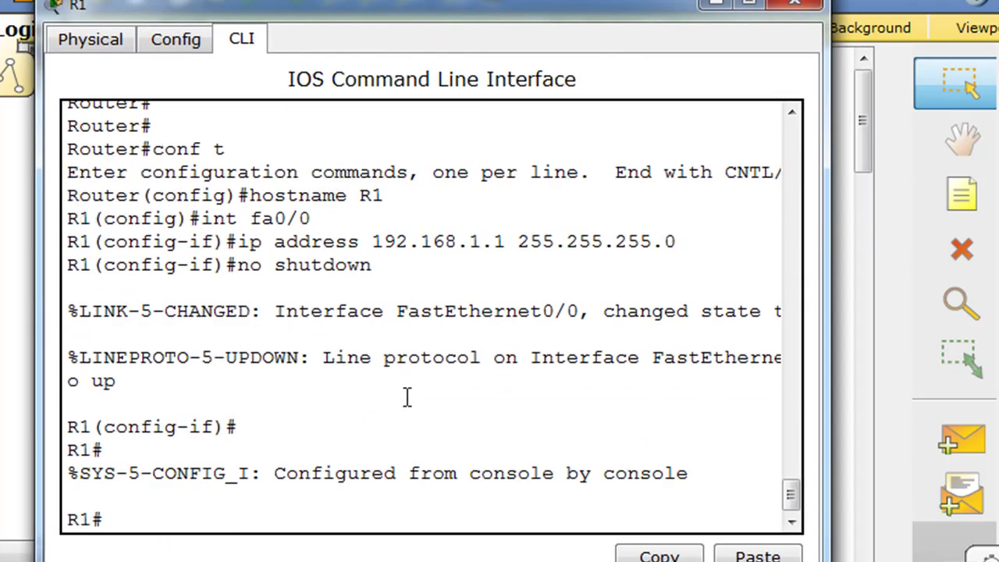
type("c")
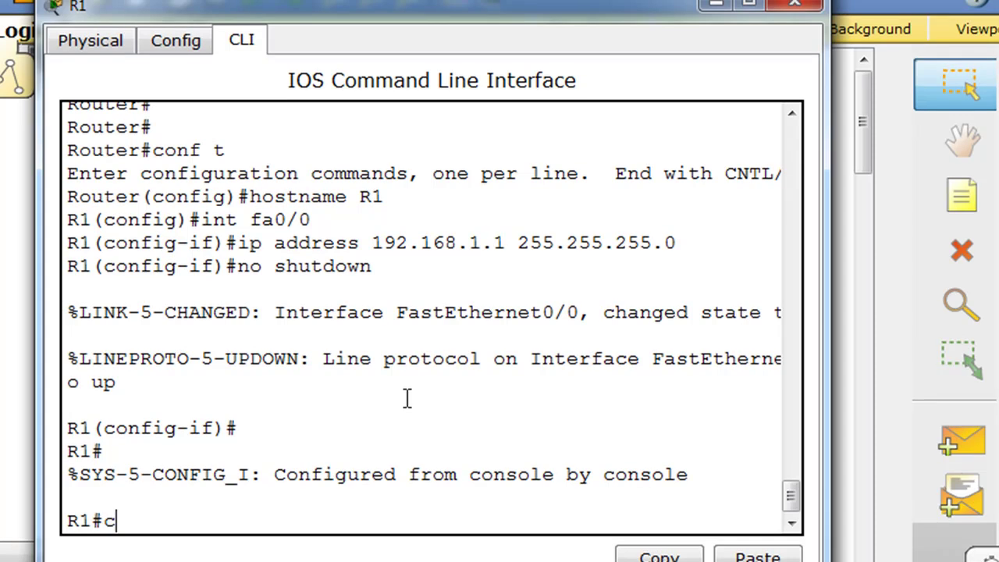
type("onf t")
key("Return")
Step: Set a new enable secret password and return to the R1# prompt
type("enable")
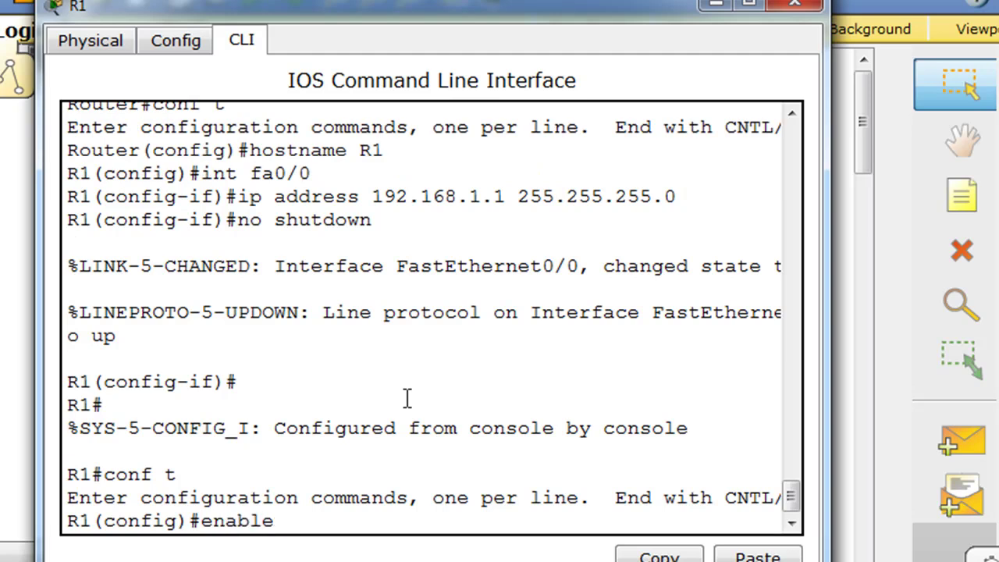
type(" secret")
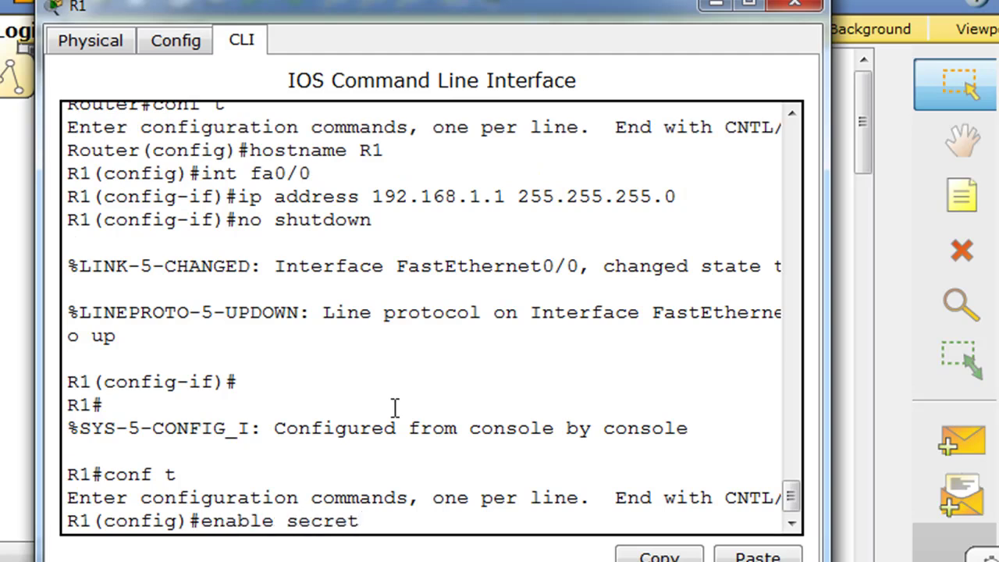
mouse_move(418, 4)
left_mouse_down()
mouse_move(440, 0)
mouse_move(416, 0)
left_mouse_up()
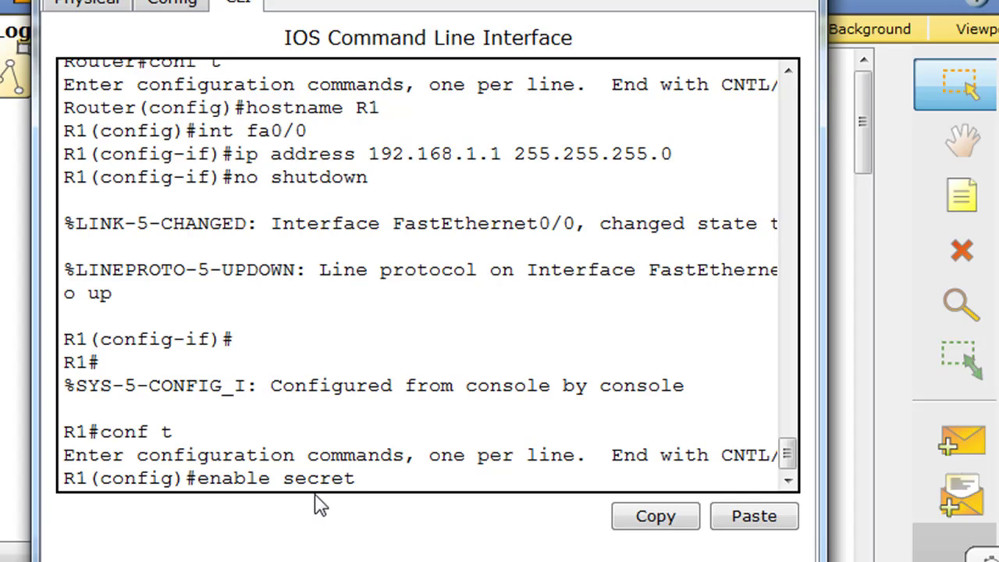
left_click_drag(284, 478, 363, 478)
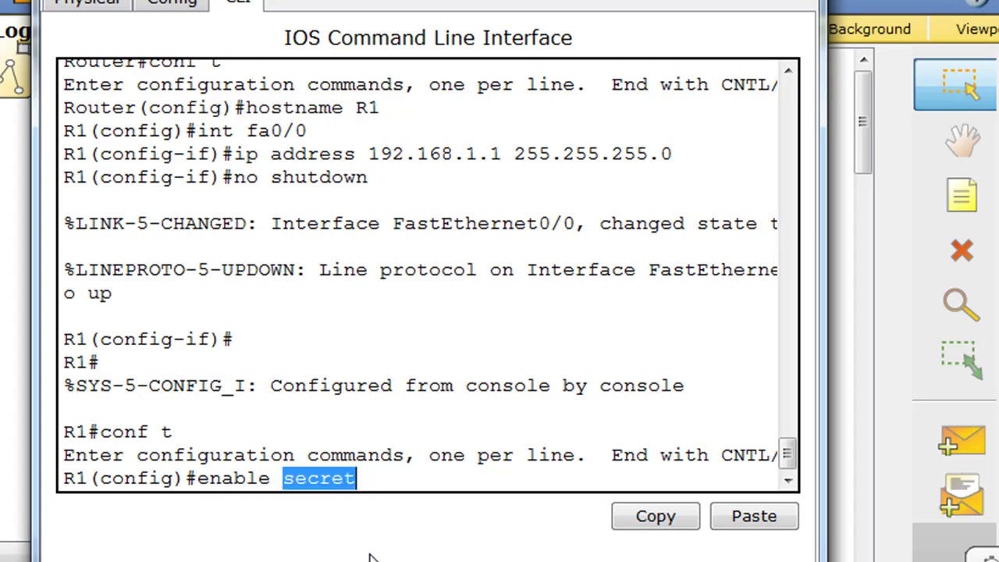
left_click(365, 479)
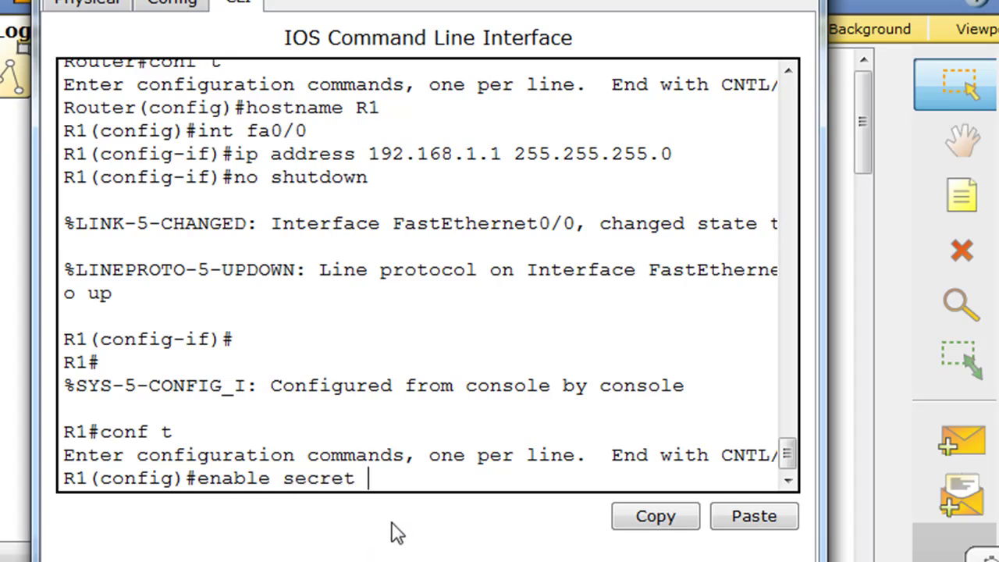
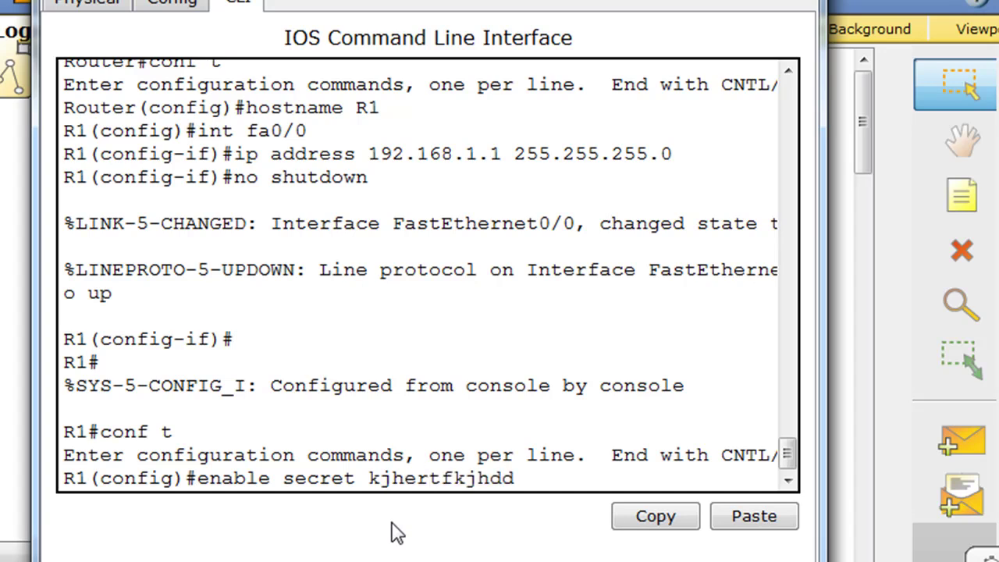
key("Return")
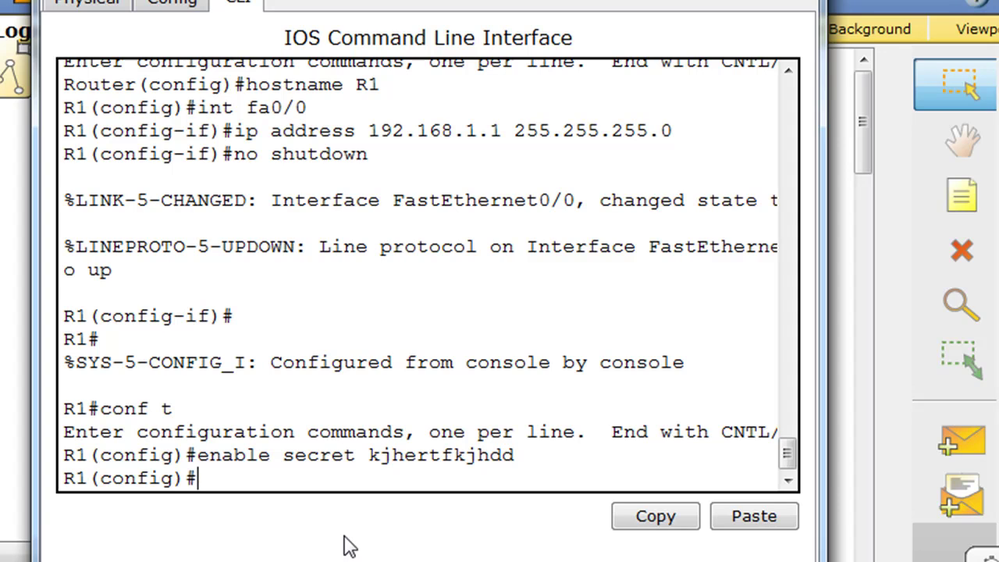
key("ctrl+z")
key("Return")
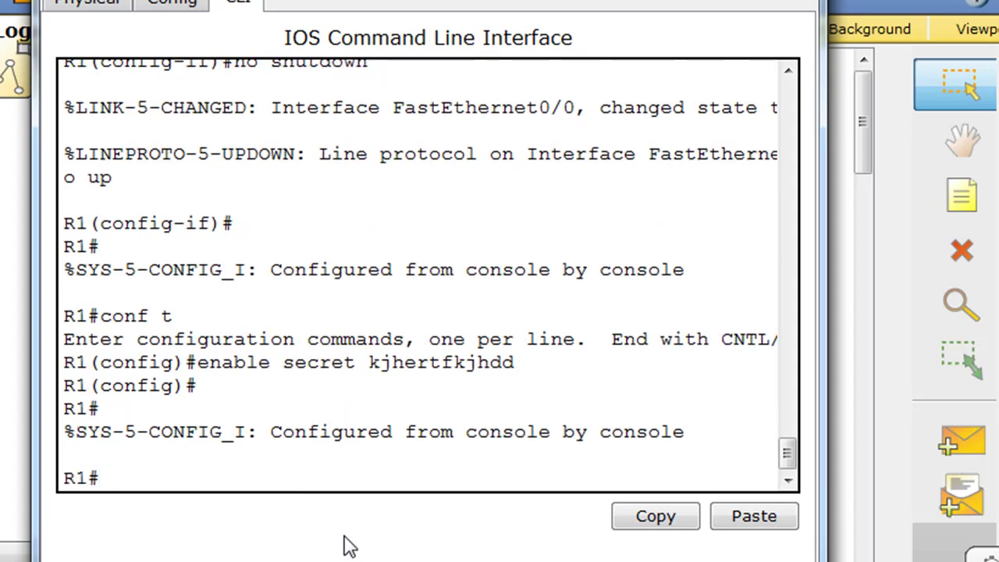
Step: List the running configuration, noting the enable secret type 5 hash, and page to the end
type("show run")
key("Return")
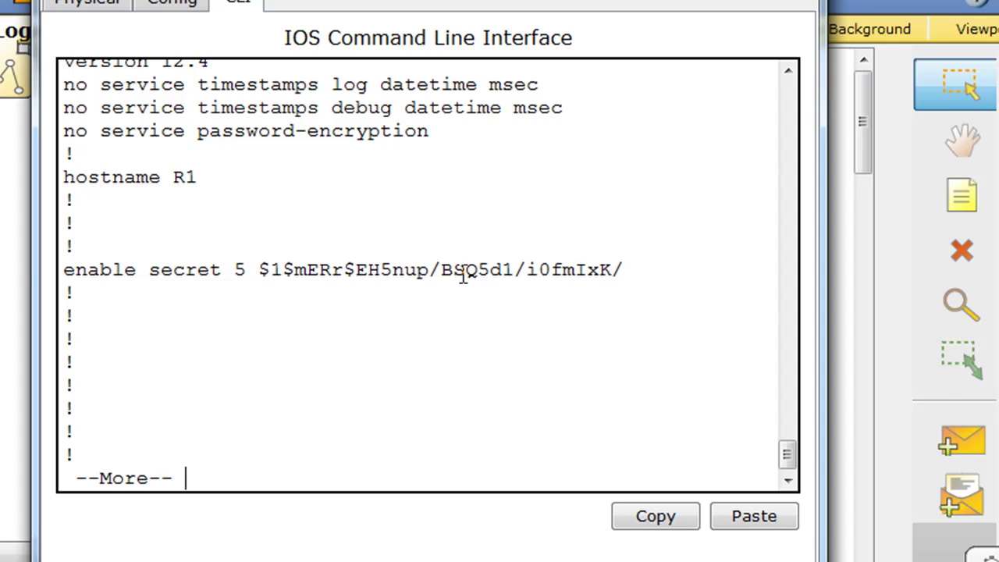
left_click_drag(263, 271, 634, 269)
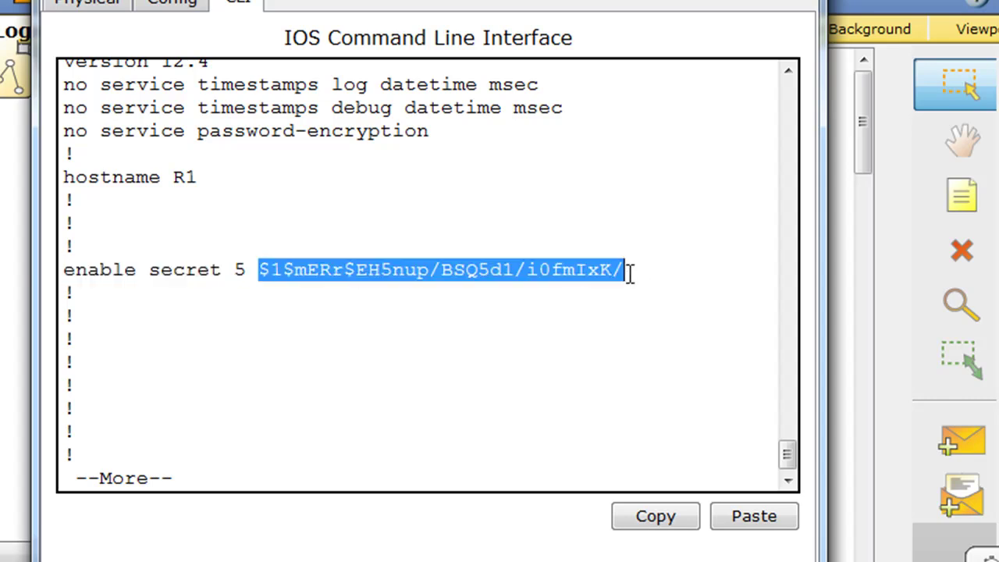
double_click(239, 270)
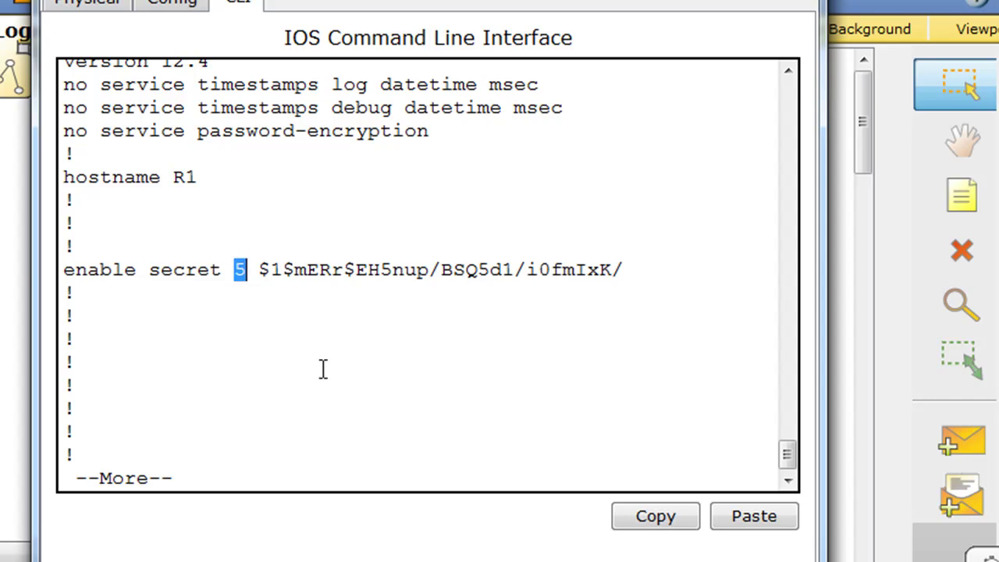
key("space")
key("space")
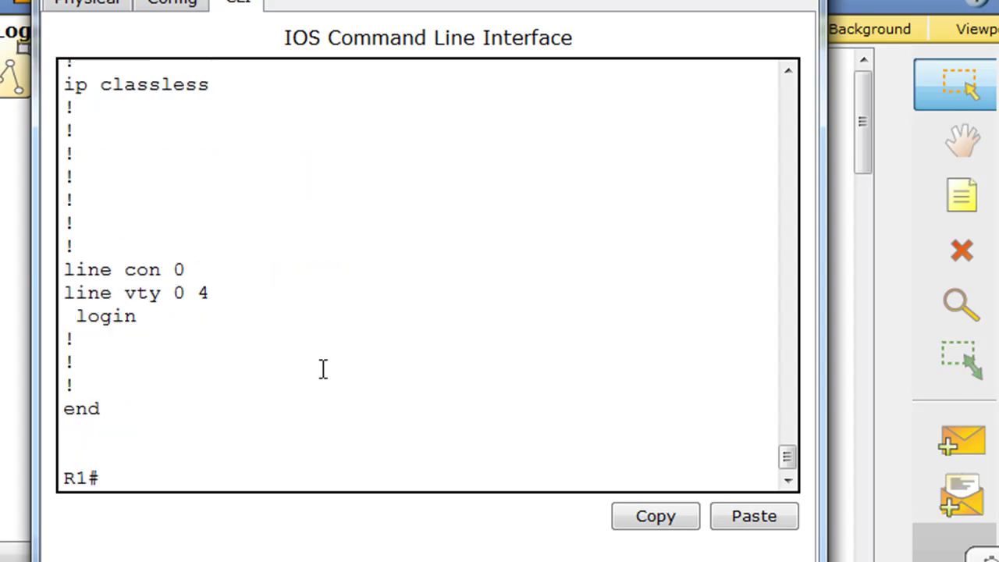
type("copy")
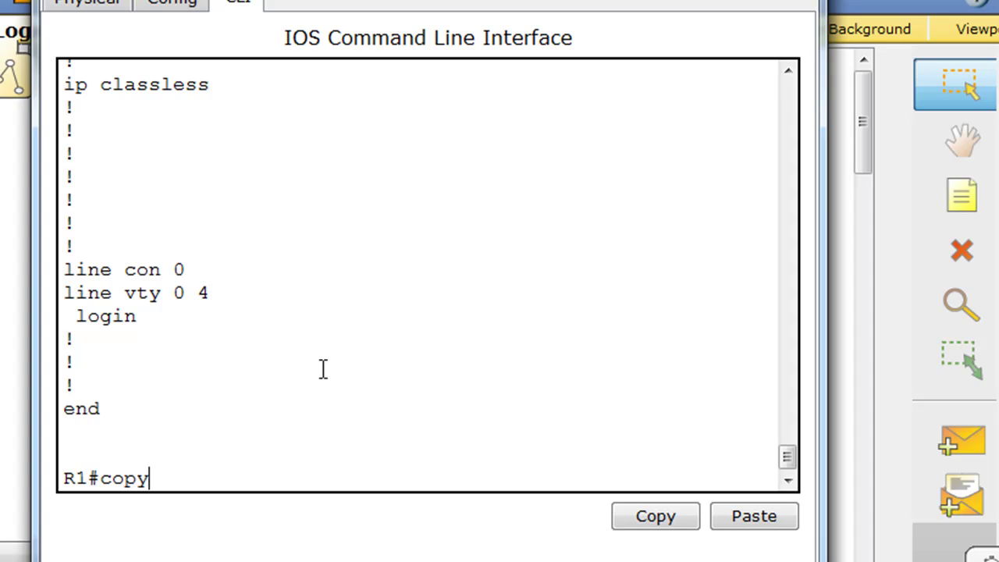
type(" run start")
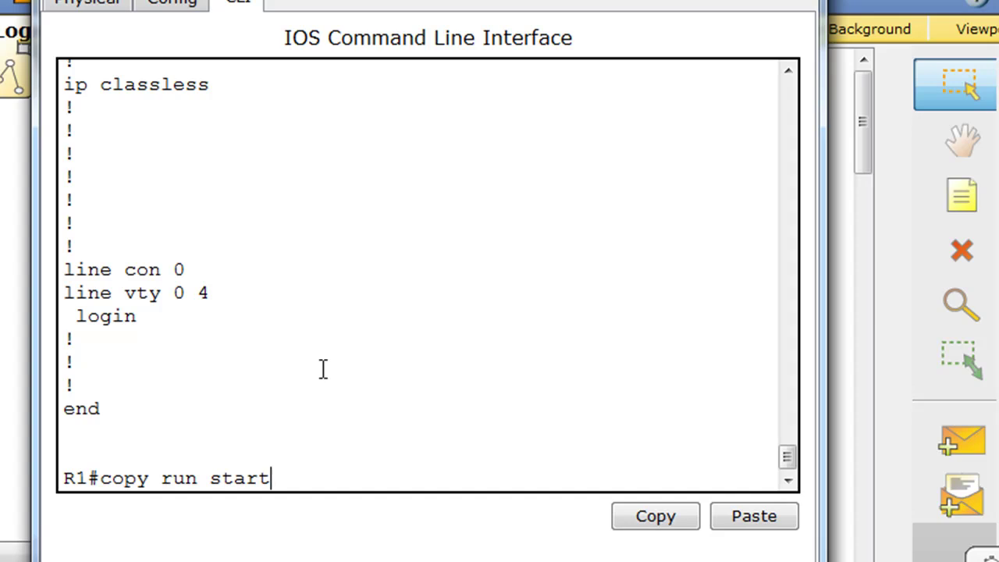
Step: Save the running configuration to startup-config, then run show version
key("Return")
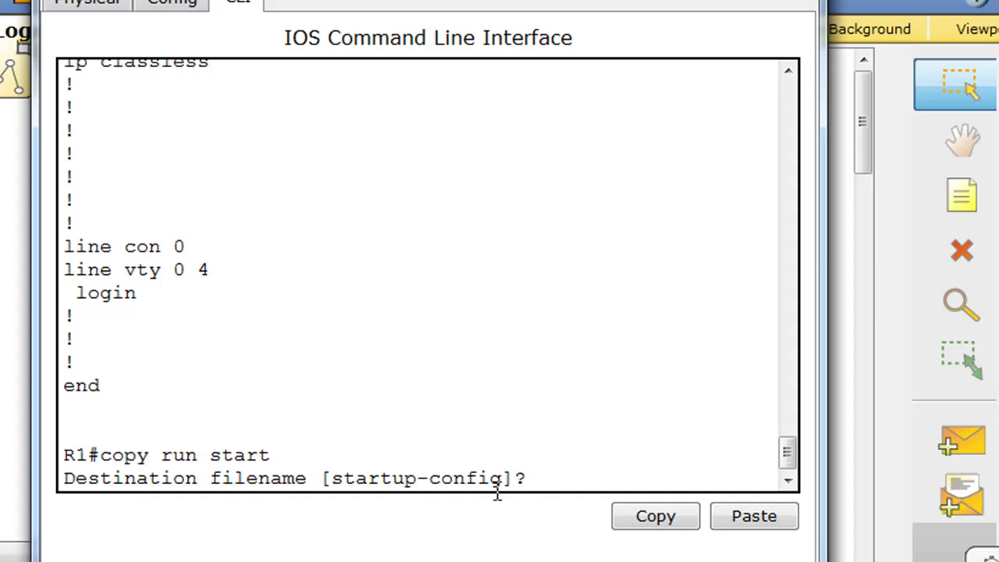
key("Return")
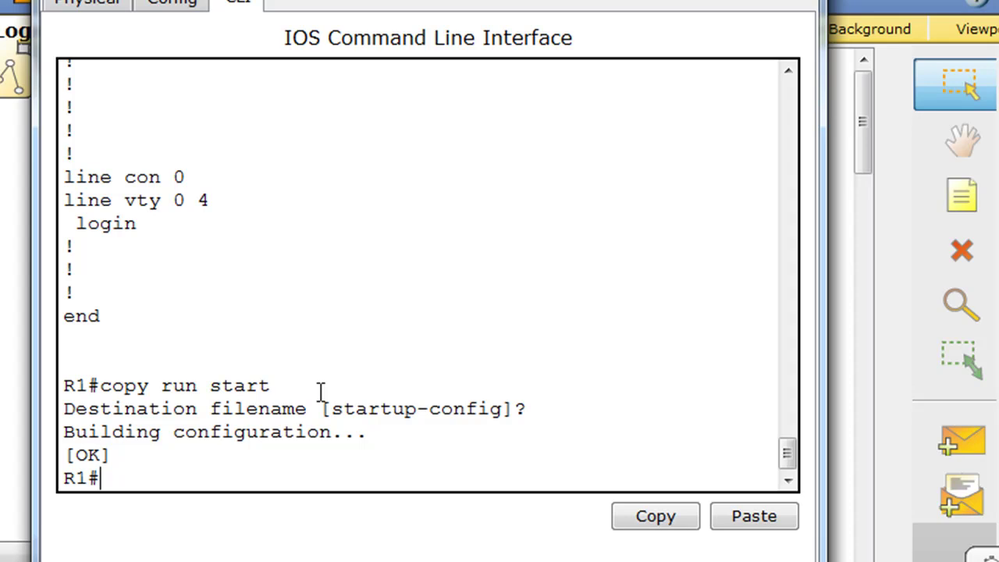
type("how version")
key("Return")
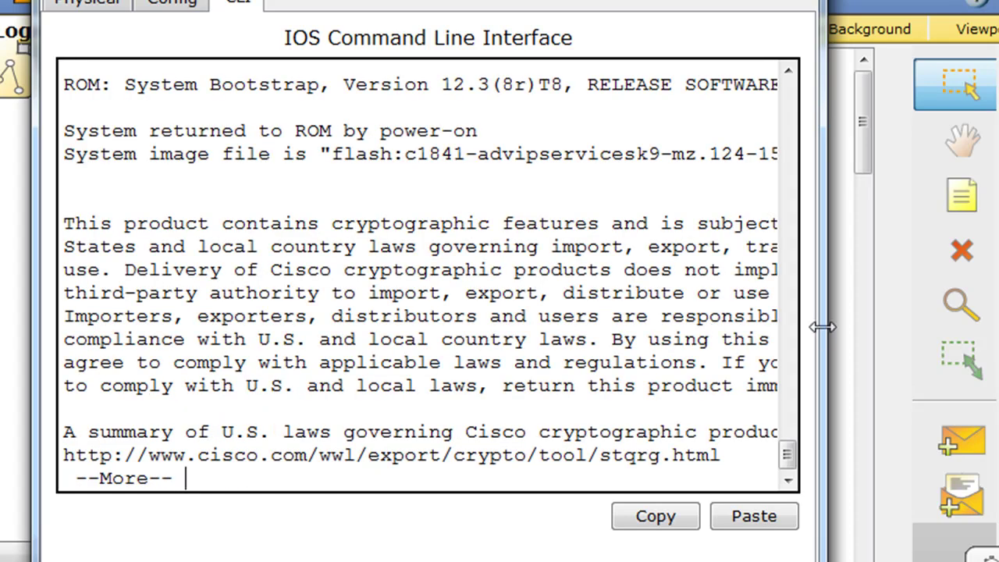
Step: Widen the console and examine the system image file name, including model 1841
left_click_drag(819, 326, 998, 326)
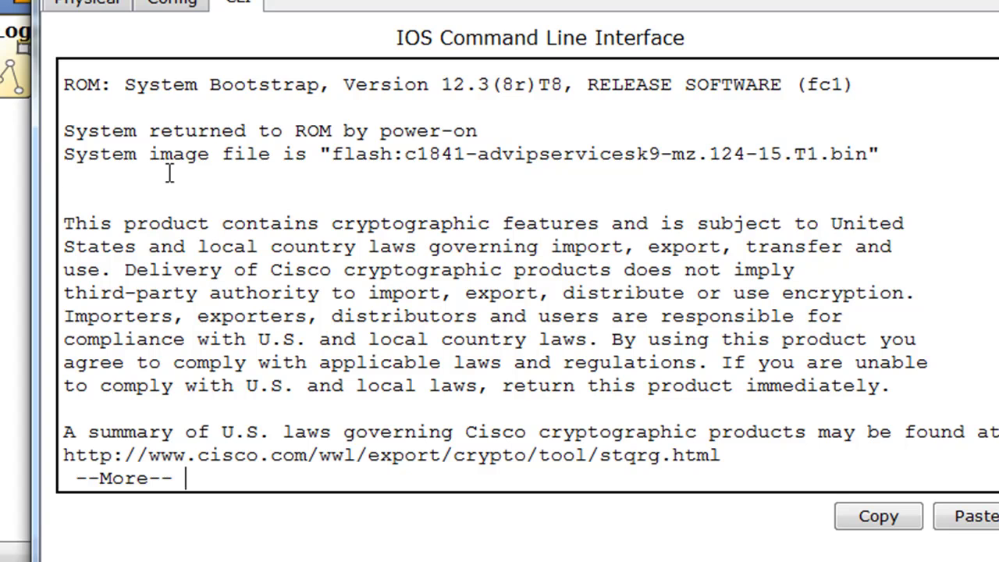
left_click_drag(332, 153, 872, 154)
left_click(807, 226)
left_click_drag(416, 154, 466, 153)
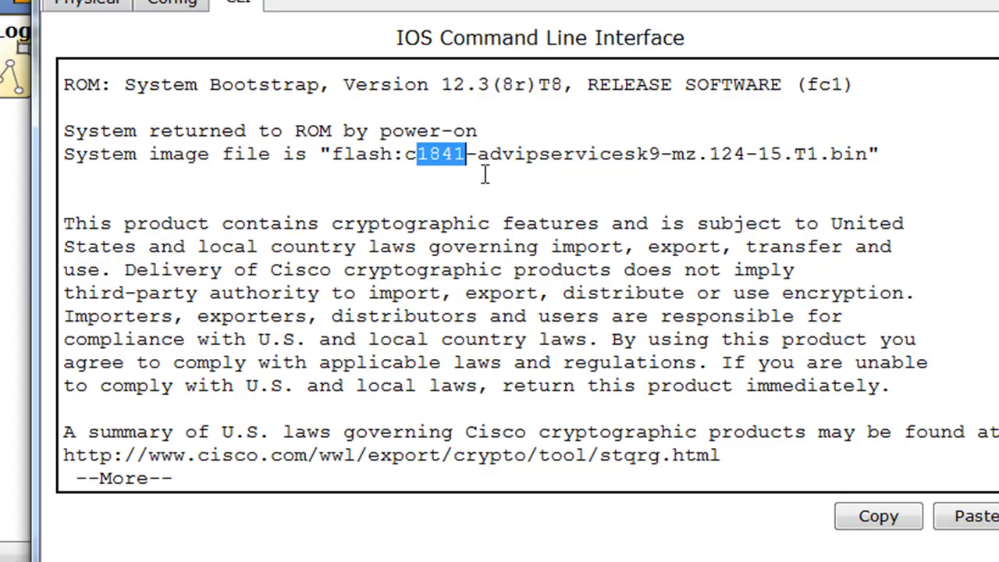
left_click_drag(477, 154, 747, 154)
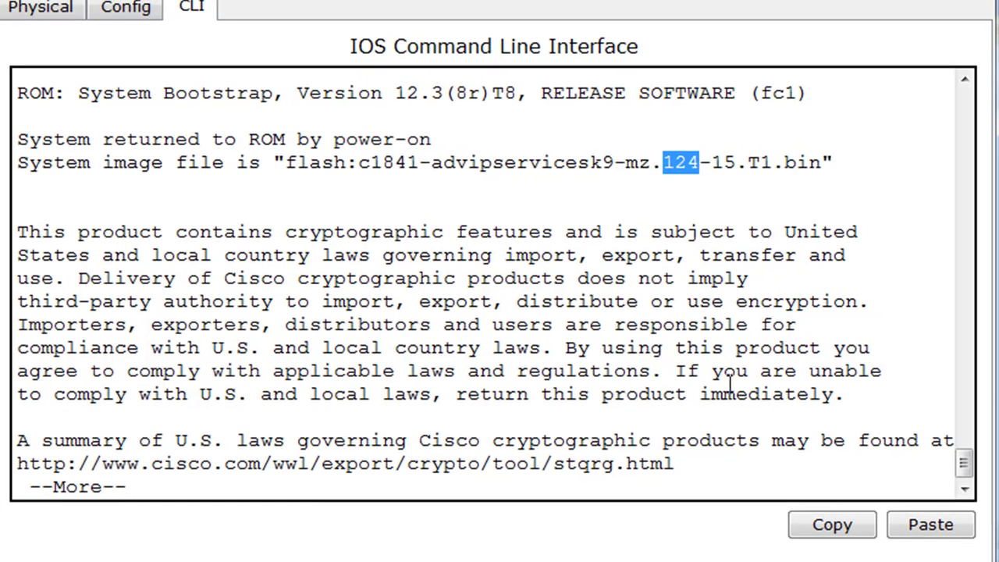
left_click(835, 395)
Step: Page to the end of show version and check 191K NVRAM and configuration register 0x2102
key("space")
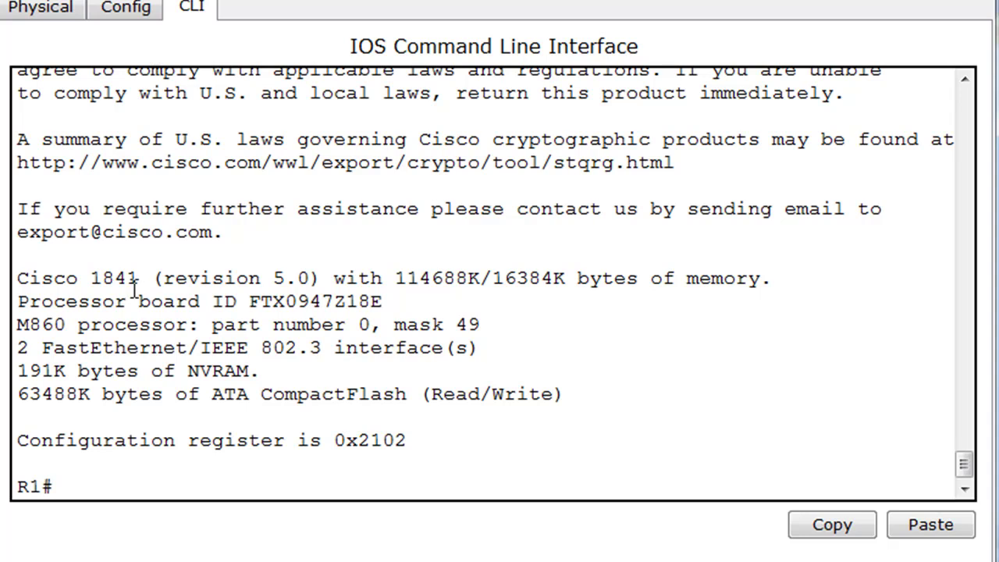
left_click_drag(17, 371, 295, 371)
left_click(295, 371)
left_click_drag(418, 440, 4, 445)
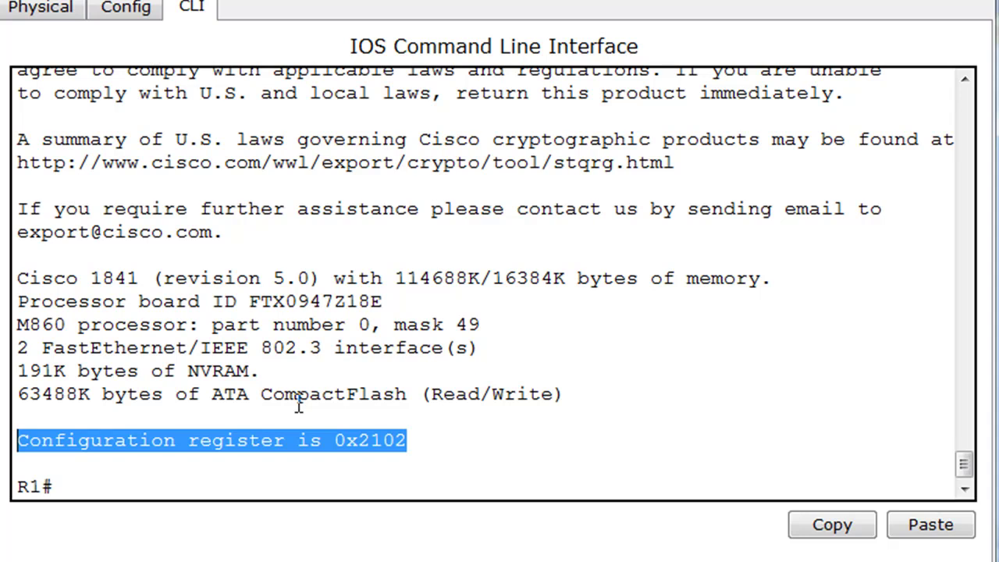
left_click(397, 457)
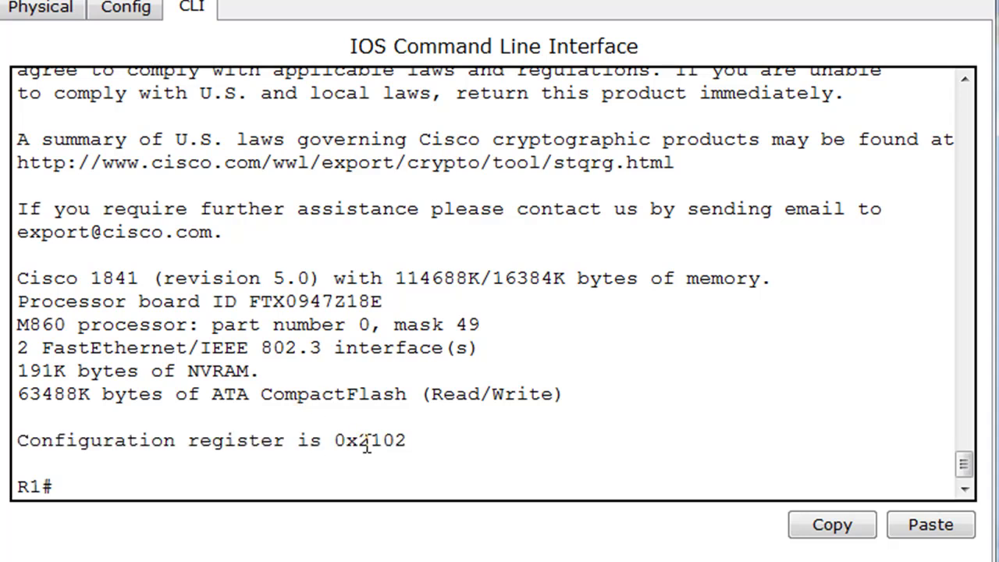
left_click_drag(361, 441, 417, 440)
Step: Log out of R1 and start a new console session at the R1> prompt
left_click(416, 440)
left_click(103, 487)
type("exit")
key("Return")
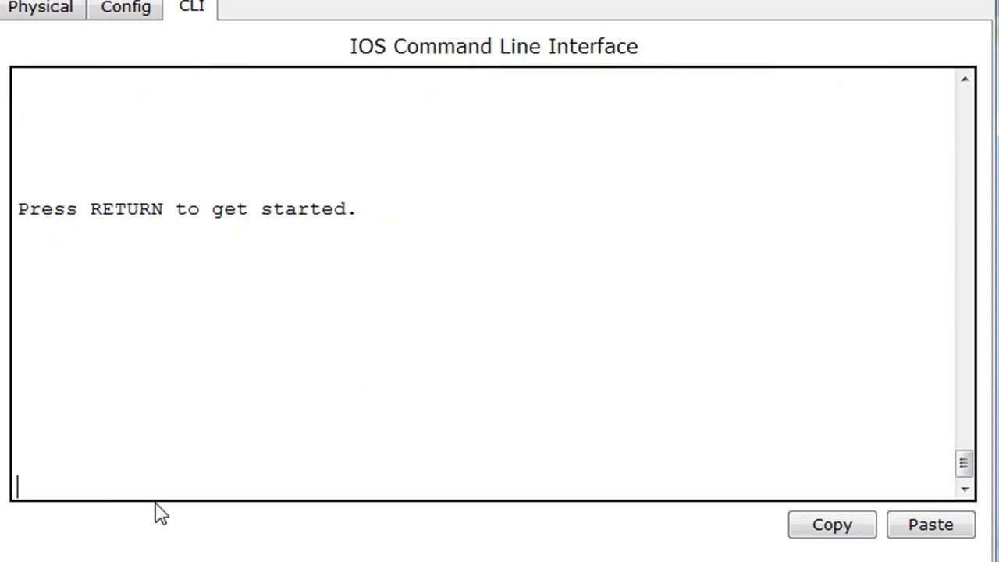
key("Return")
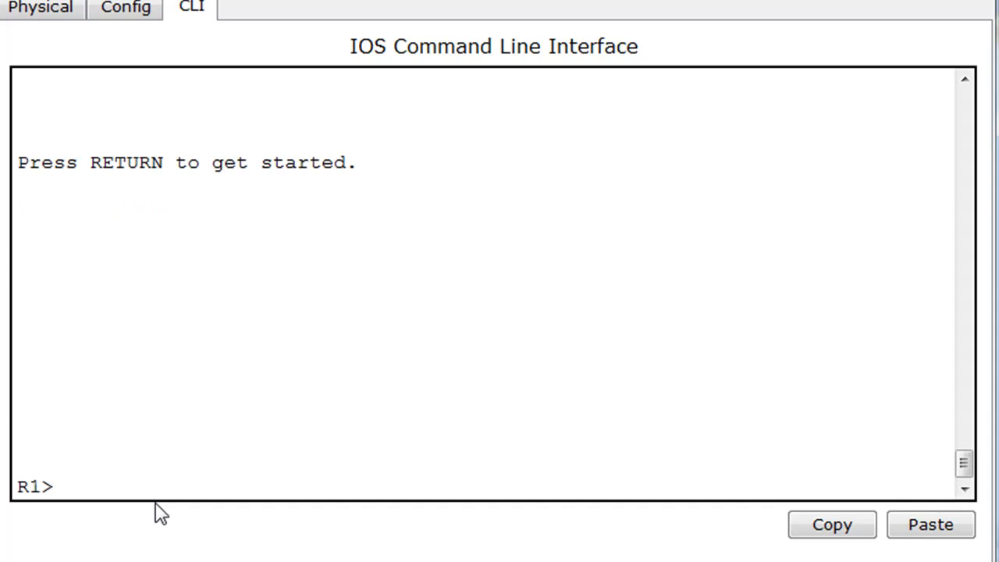
Step: Attempt enable with empty password entries, then switch R1's window to the Physical view
type("en")
key("Return")
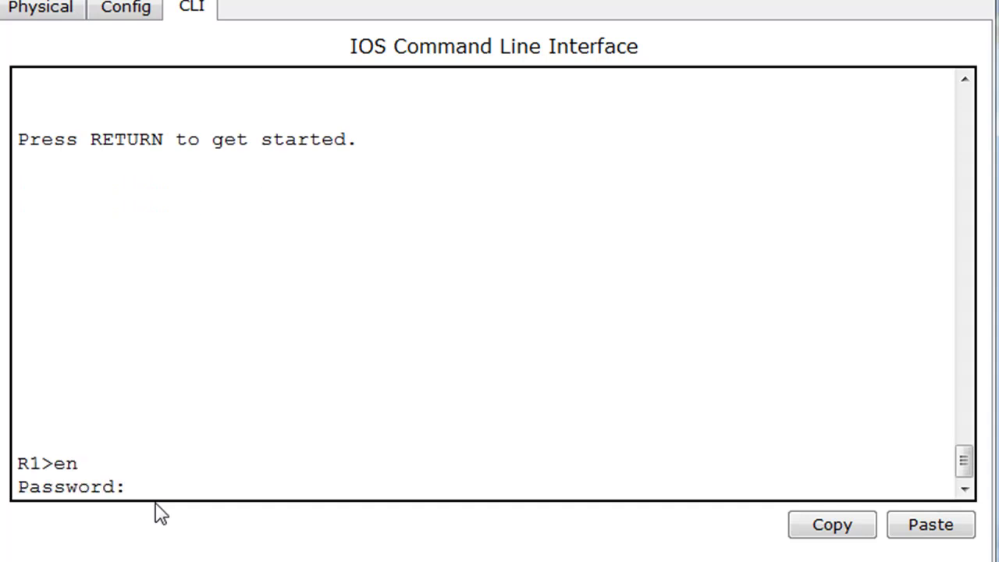
key("Return")
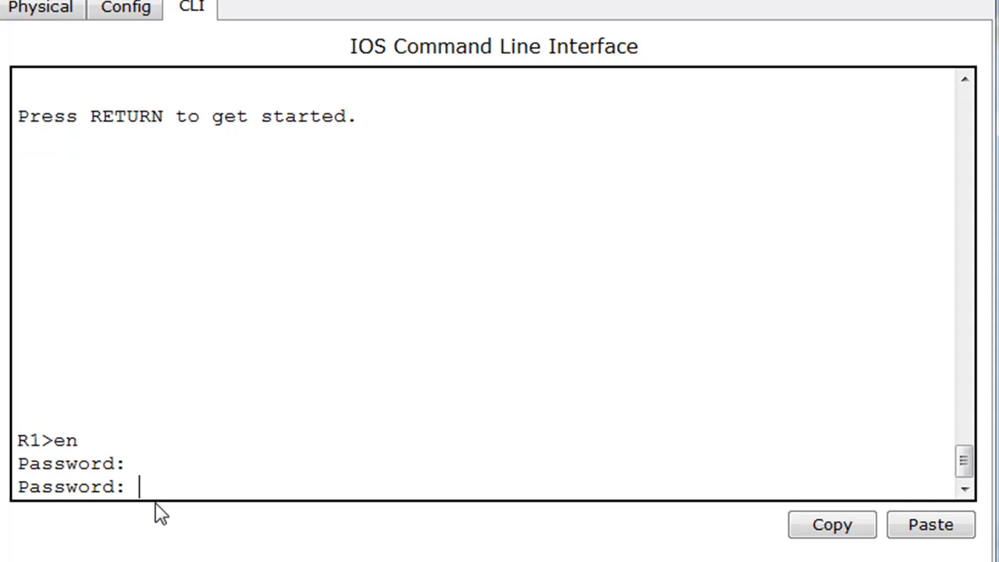
key("Return")
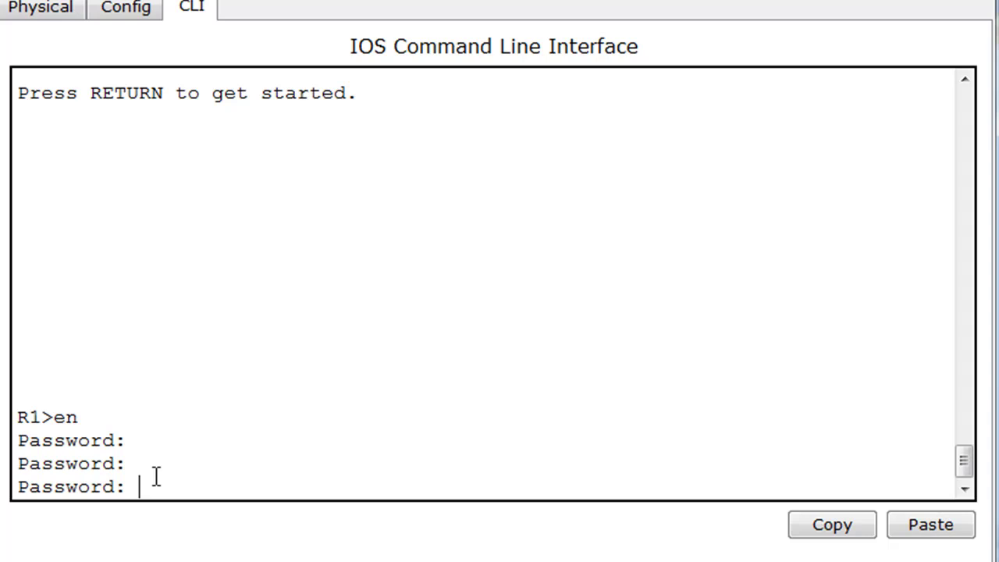
left_click(45, 9)
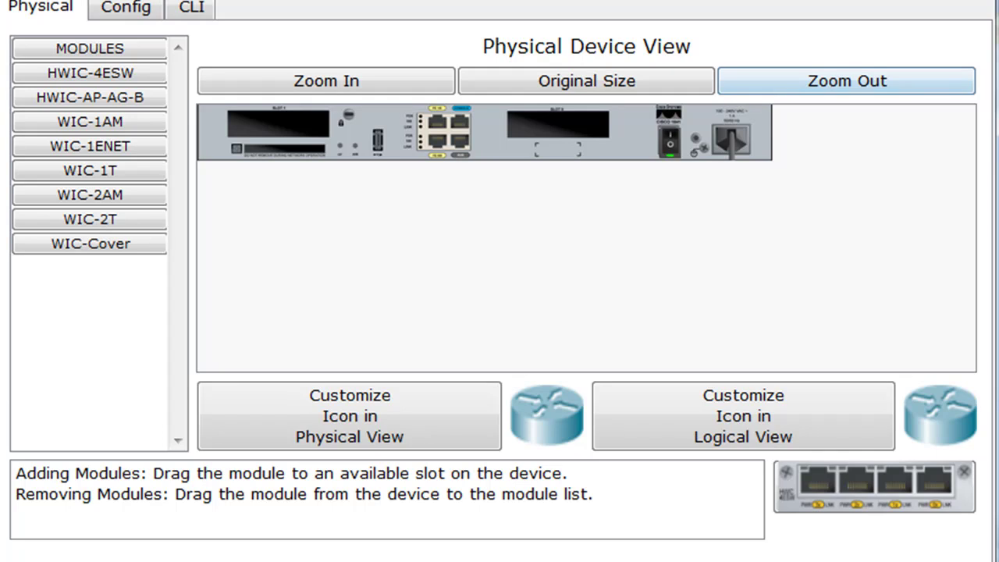
Step: Arrange R1's physical device window and the admin PC's terminal side by side
left_click_drag(813, 2, 145, 0)
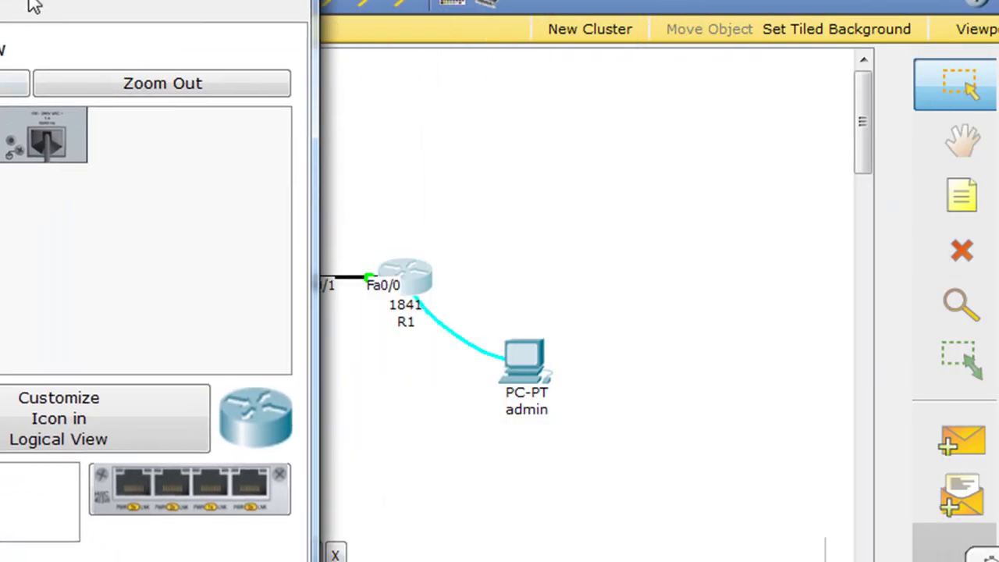
left_click_drag(33, 4, 64, 2)
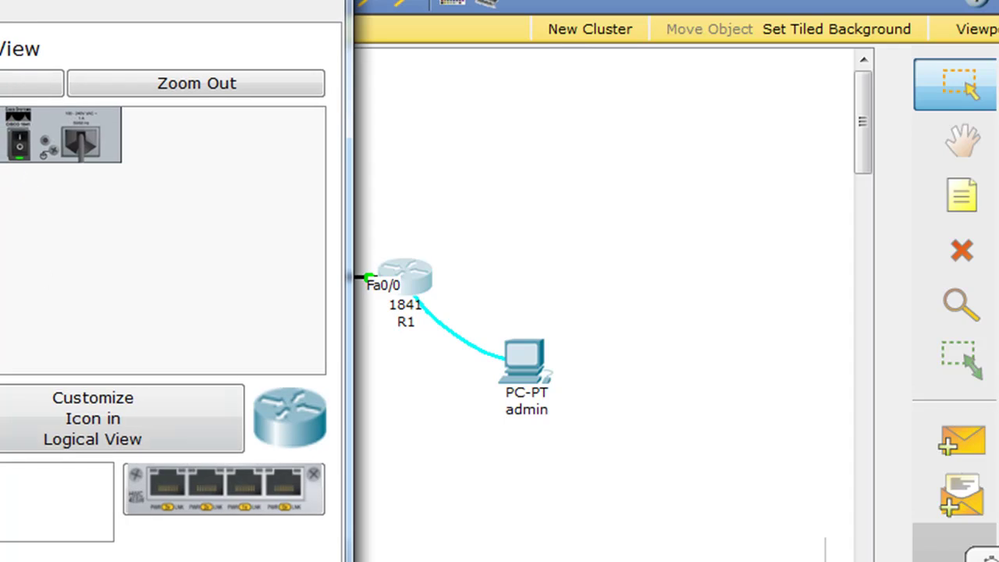
left_click(524, 356)
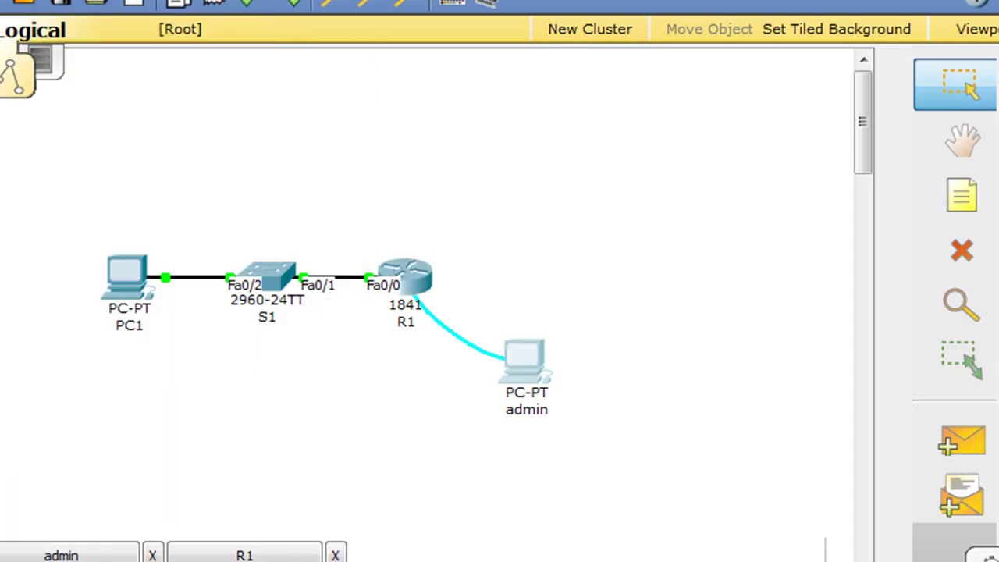
left_click_drag(686, 344, 734, 4)
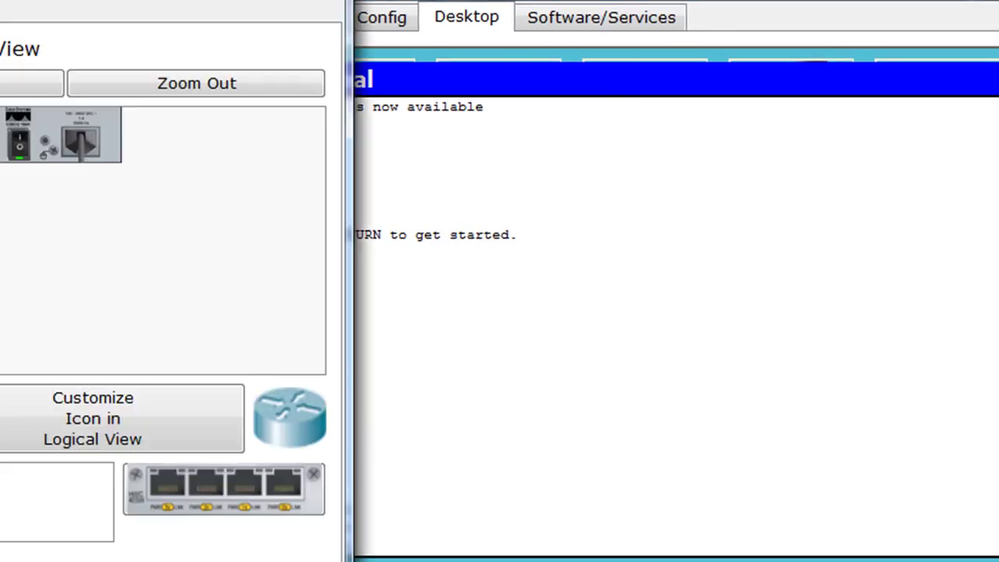
left_click_drag(105, 2, 167, 1)
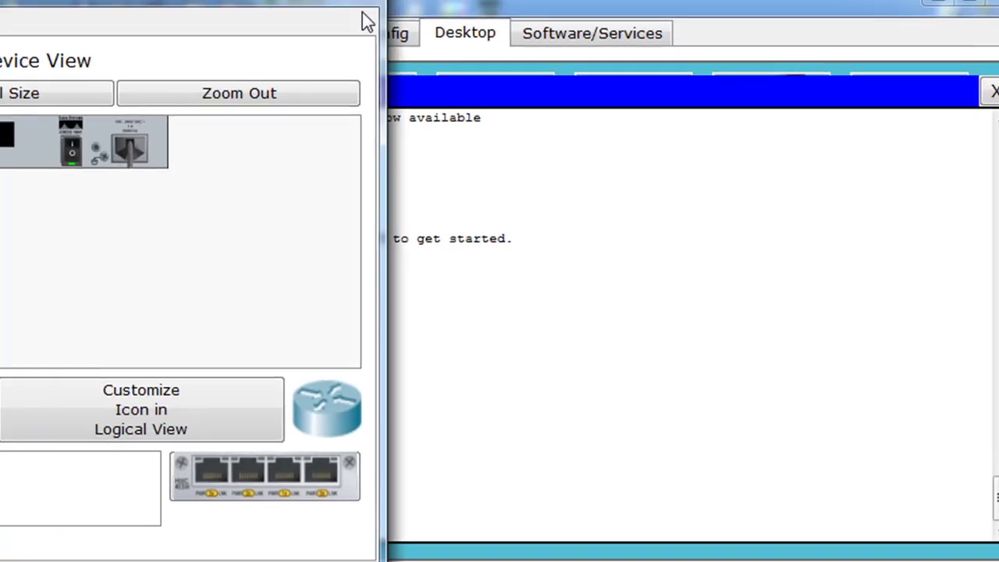
left_click_drag(533, 1, 670, 6)
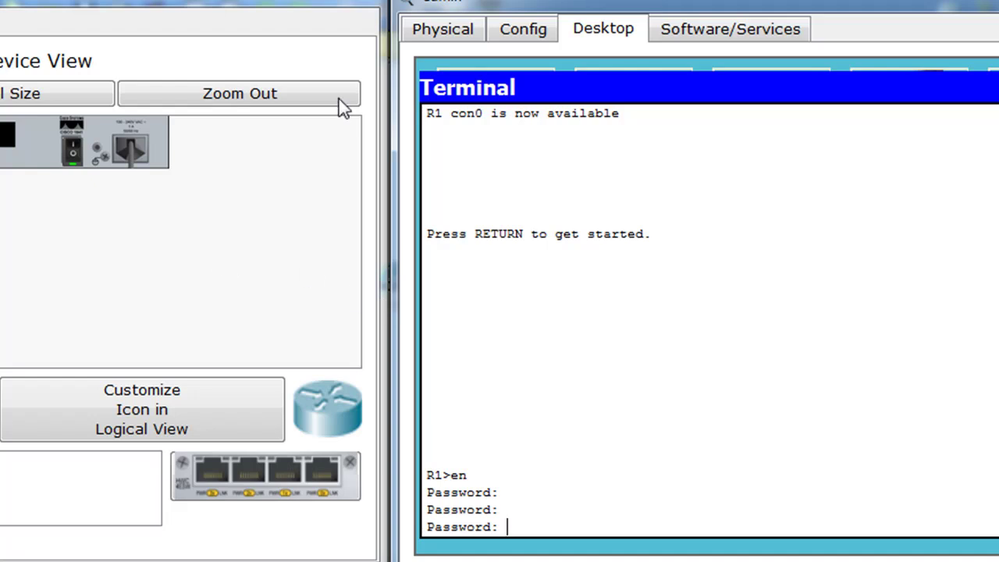
left_click_drag(225, 3, 229, 6)
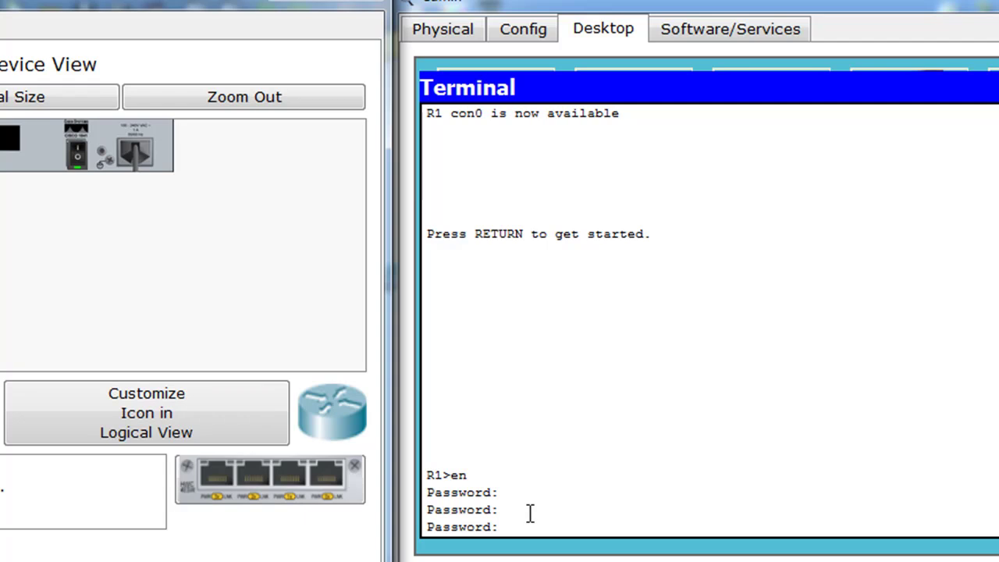
mouse_move(704, 7)
left_mouse_down()
mouse_move(733, 9)
mouse_move(710, 8)
left_mouse_up()
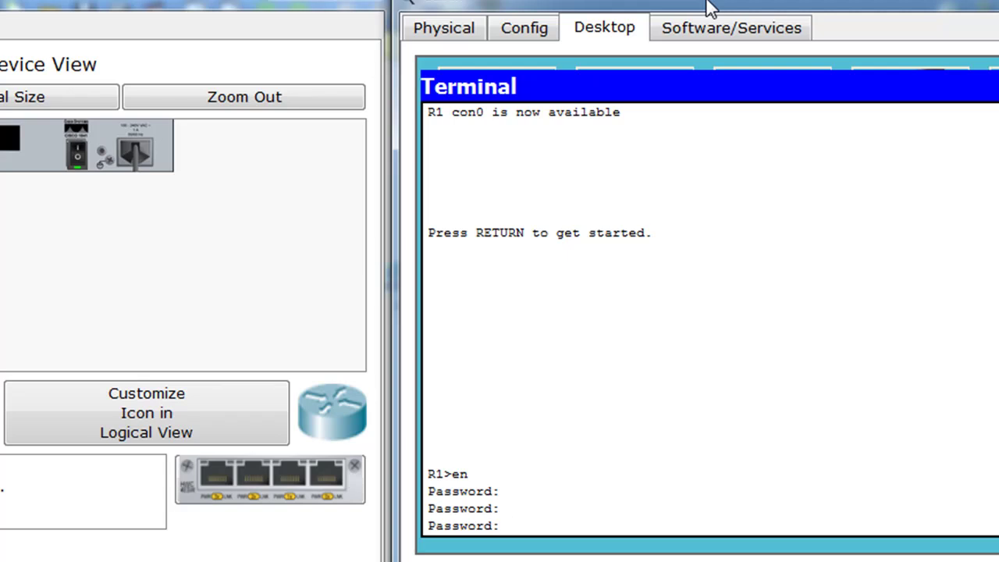
left_click_drag(686, 5, 870, 9)
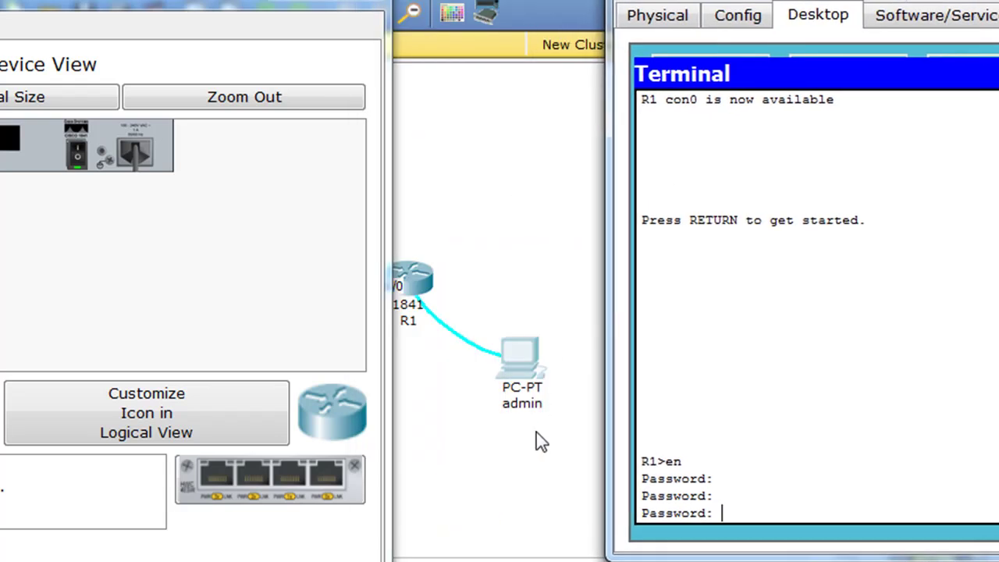
left_click_drag(239, 7, 206, 5)
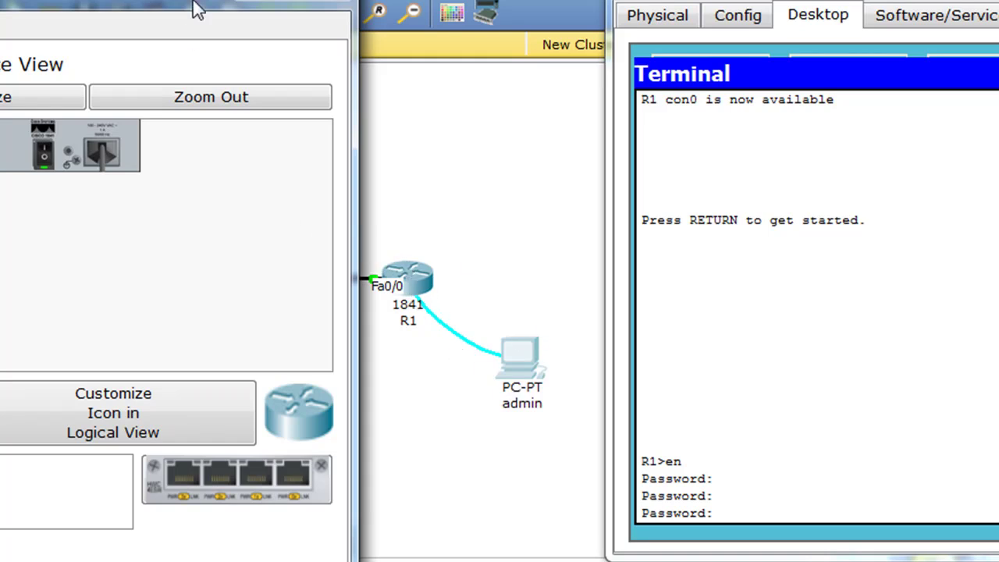
left_click_drag(160, 6, 218, 1)
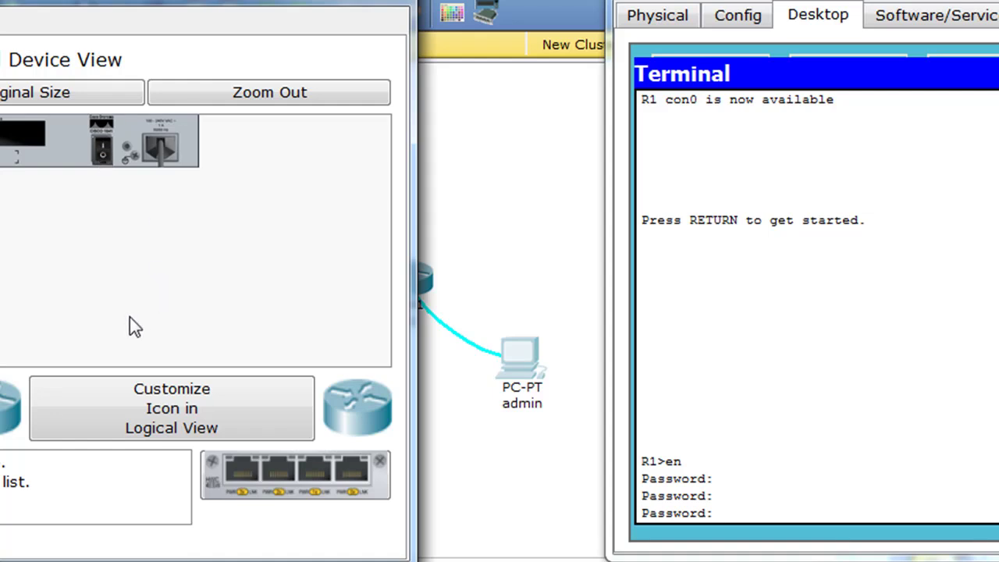
Step: Power the router back on and interrupt its boot with Ctrl+Break to enter ROM monitor
left_click(102, 153)
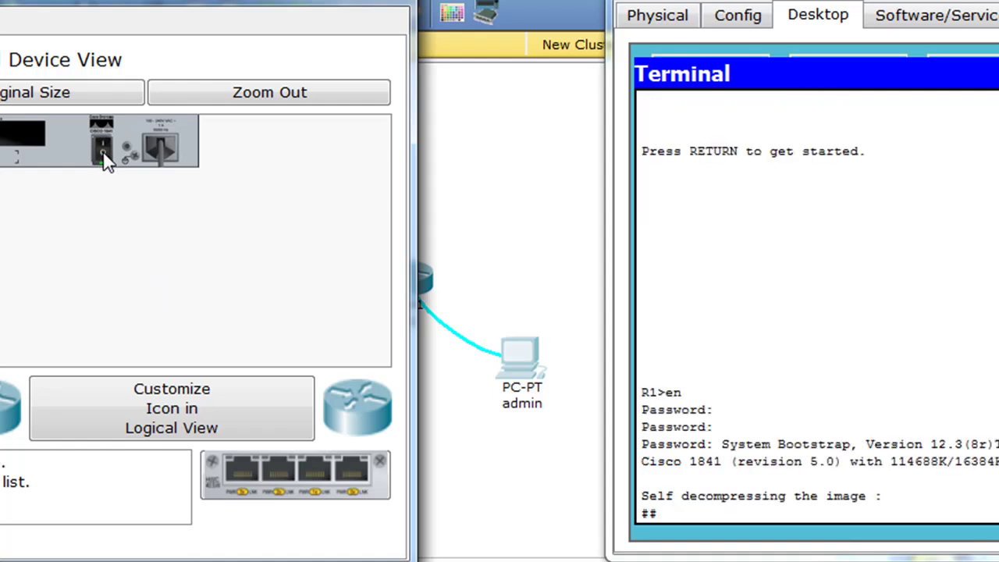
left_click_drag(781, 1, 445, 3)
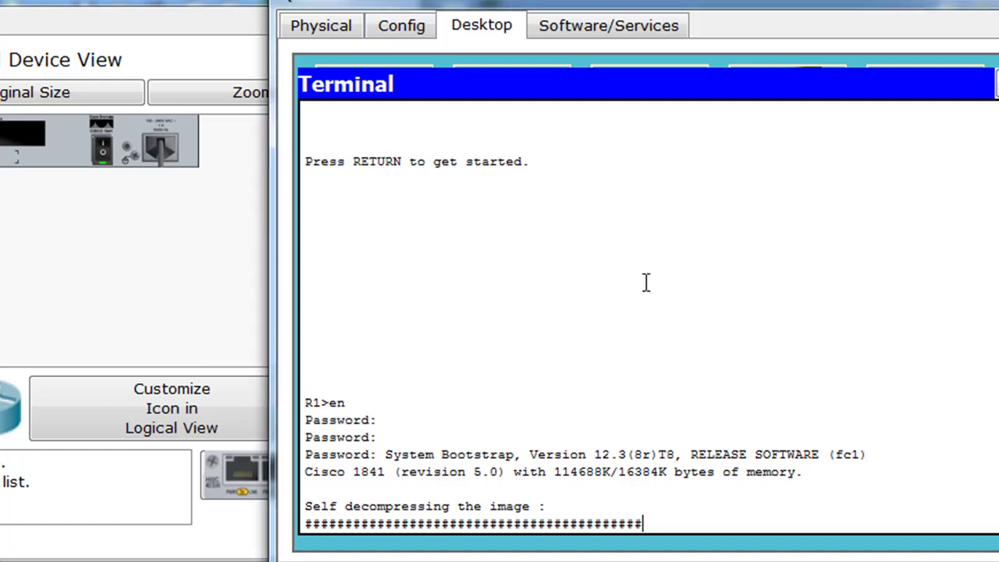
key("ctrl+Break")
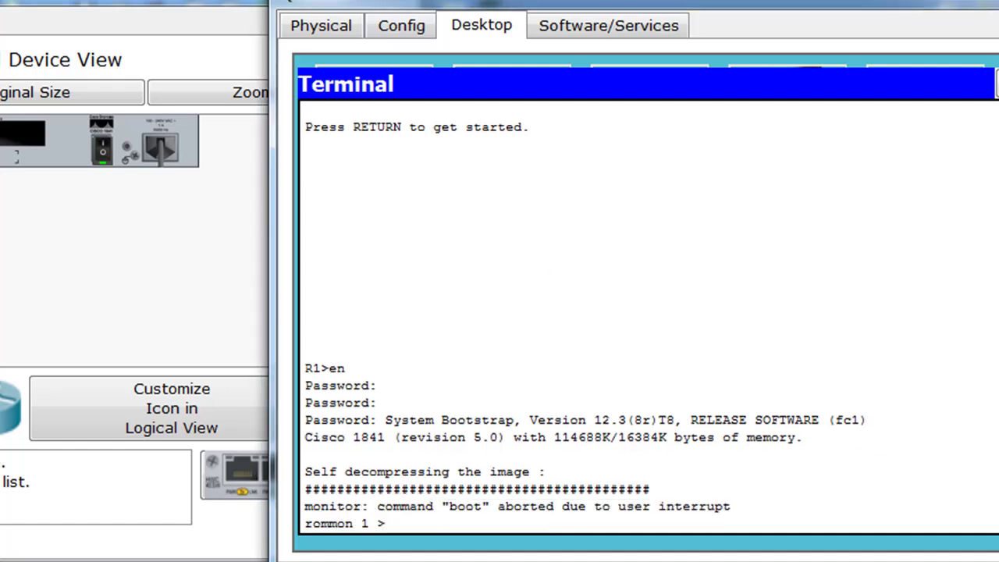
left_click_drag(791, 5, 623, 8)
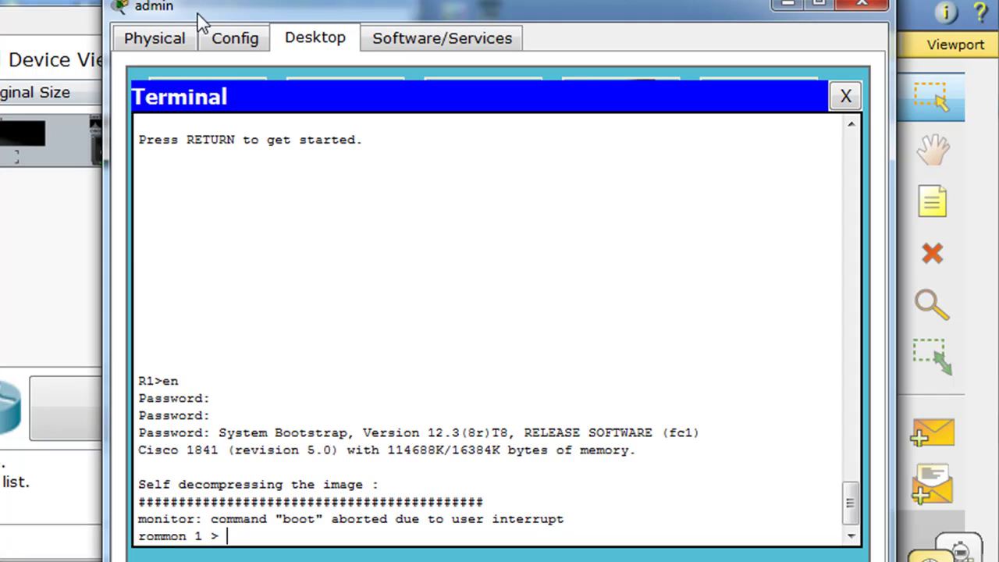
left_click_drag(330, 20, 356, 2)
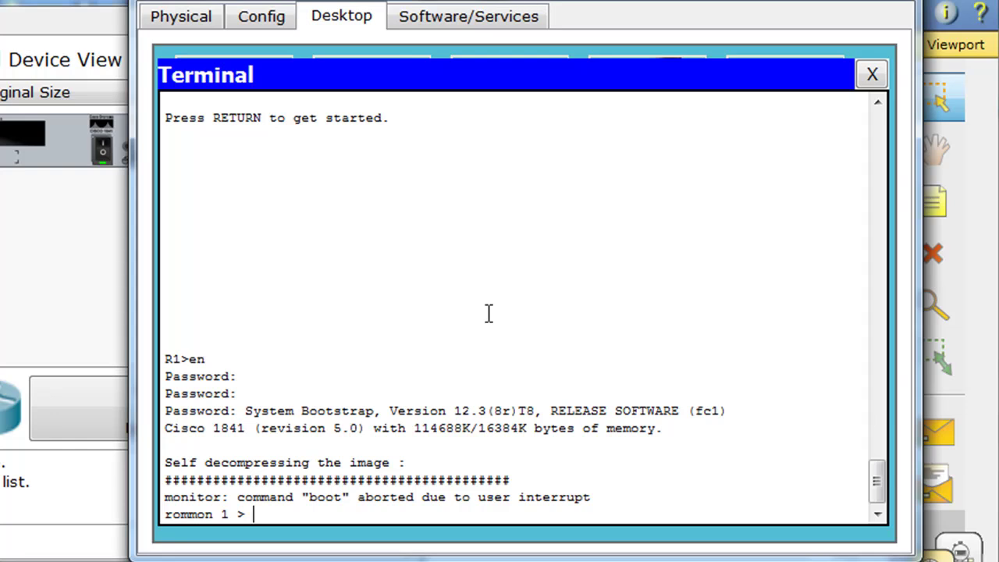
Step: Point out the rommon 1 > prompt and bring the router window back over the terminal
left_click_drag(163, 515, 245, 516)
left_click(247, 517)
left_click_drag(481, 5, 860, 12)
left_click_drag(259, 4, 783, 3)
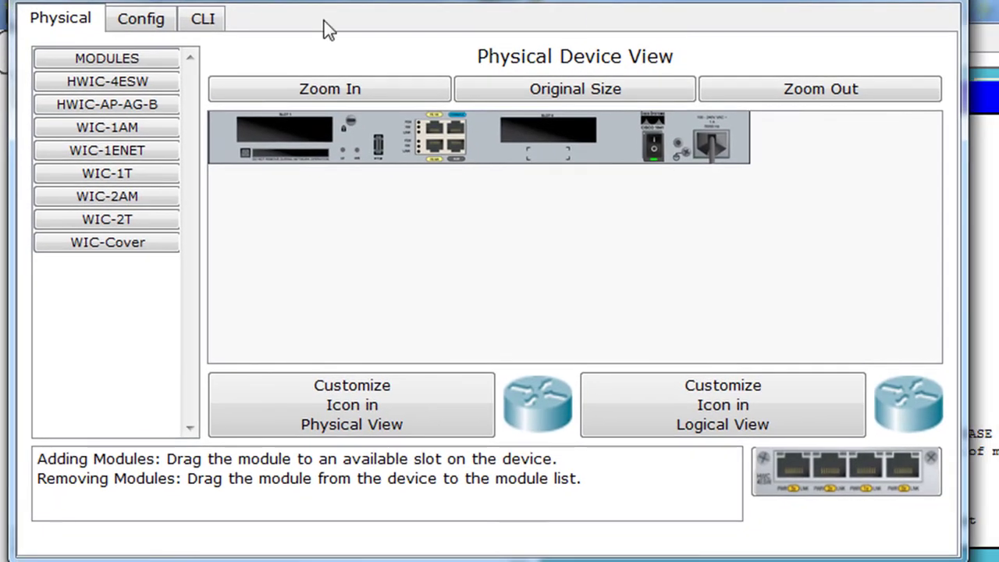
Step: In the router CLI, list the ROM monitor commands and review the confreg entry
left_click(202, 23)
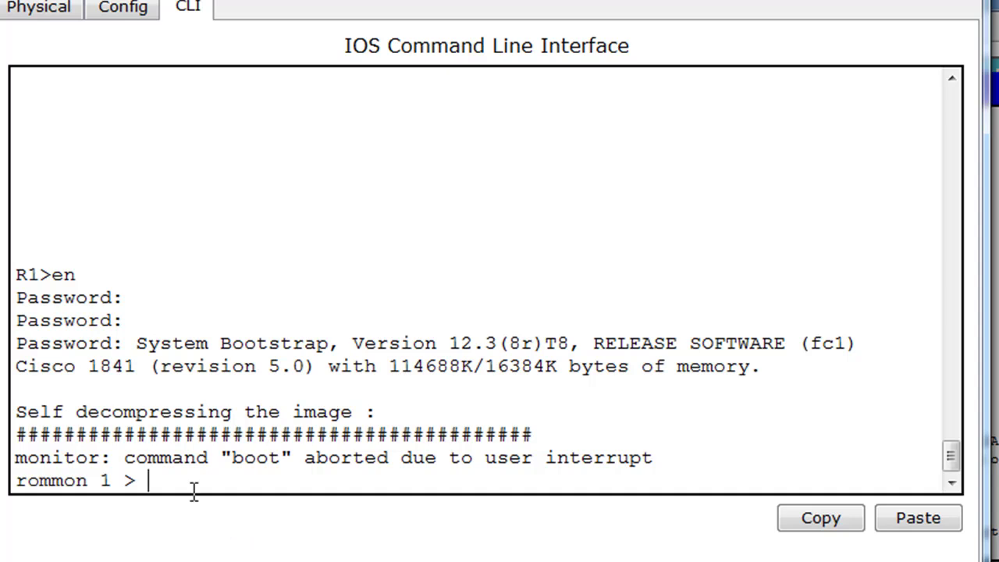
type("onfreg")
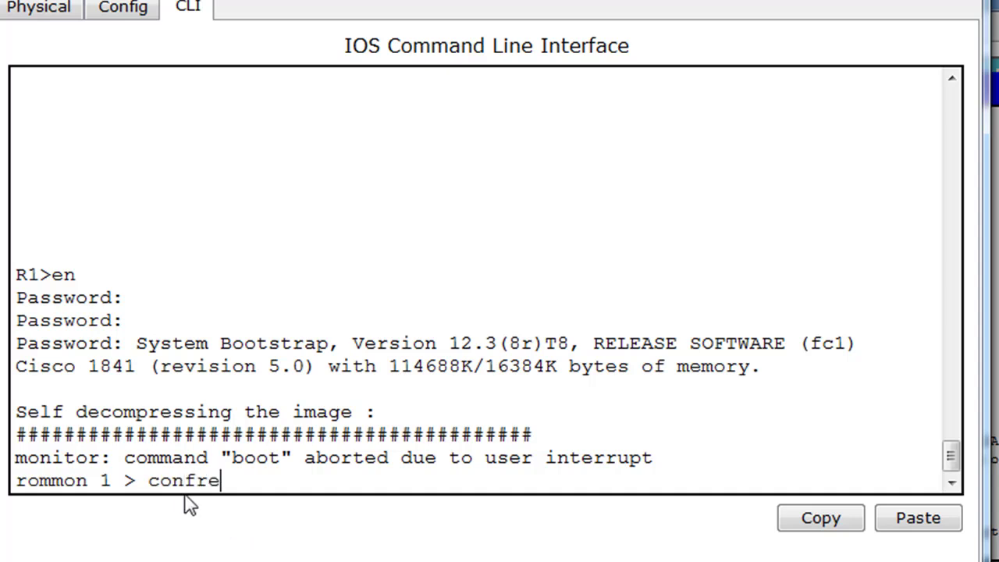
key("BackSpace")
key("BackSpace")
key("BackSpace")
key("BackSpace")
key("BackSpace")
key("BackSpace")
key("BackSpace")
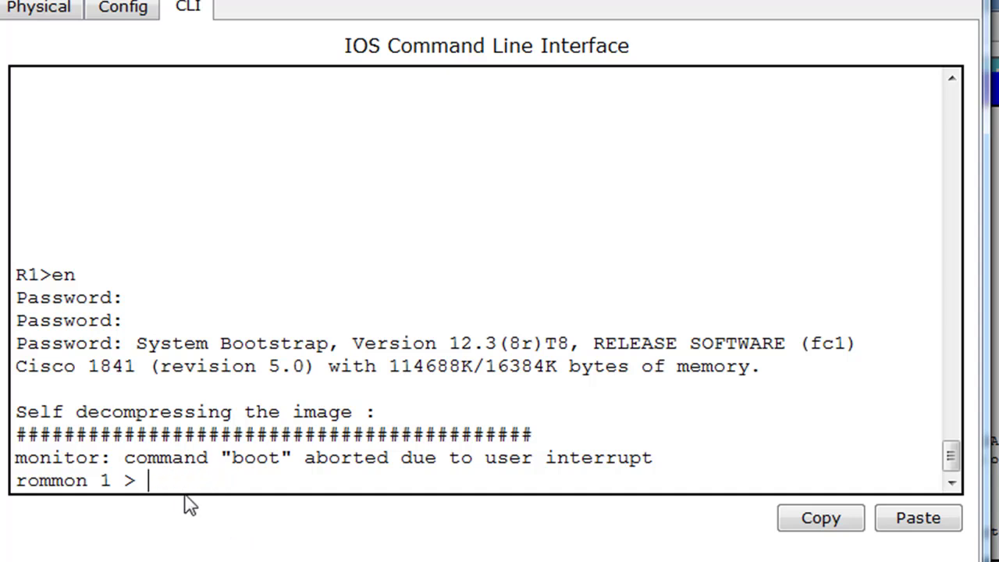
key("Return")
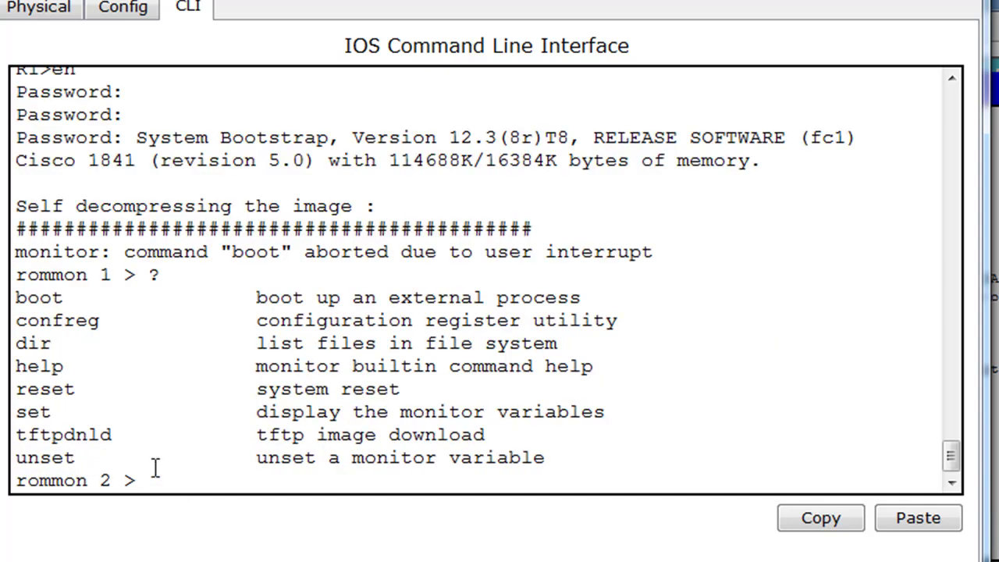
left_click_drag(111, 460, 13, 275)
left_click(117, 375)
left_click_drag(14, 320, 114, 321)
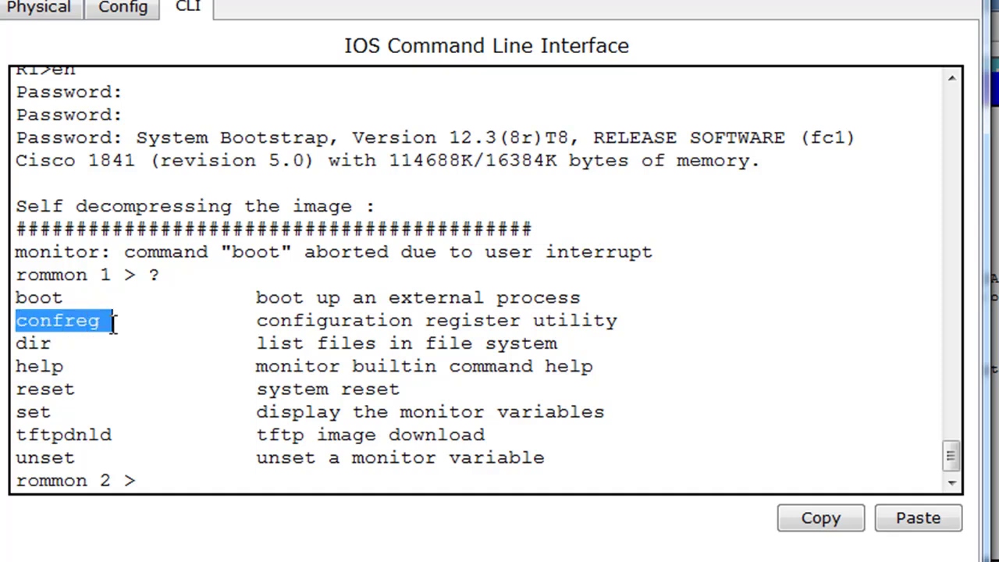
left_click_drag(259, 320, 528, 320)
left_click(156, 481)
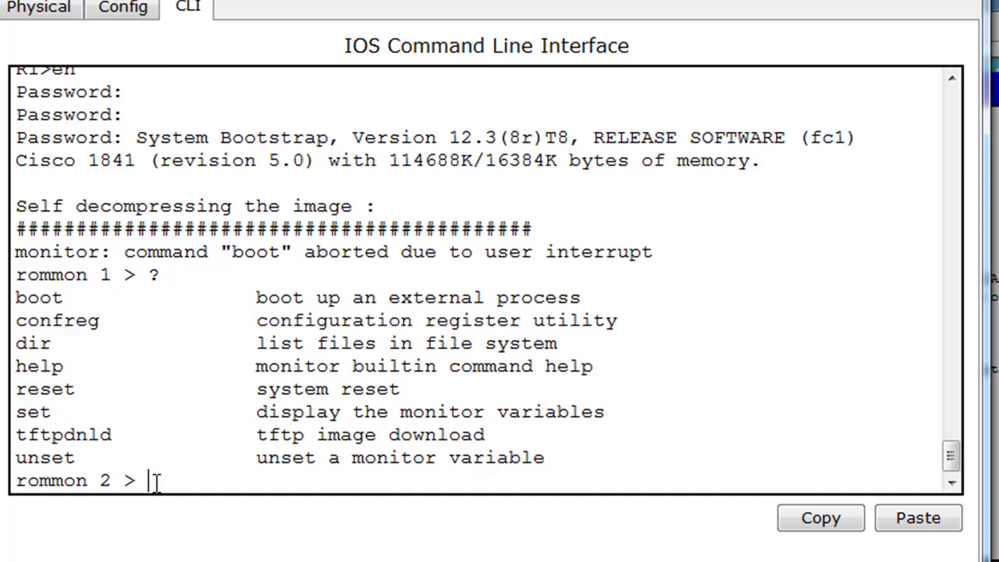
Step: Set the configuration register to 0x2142 with confreg and reset the router
type("confreg 0x")
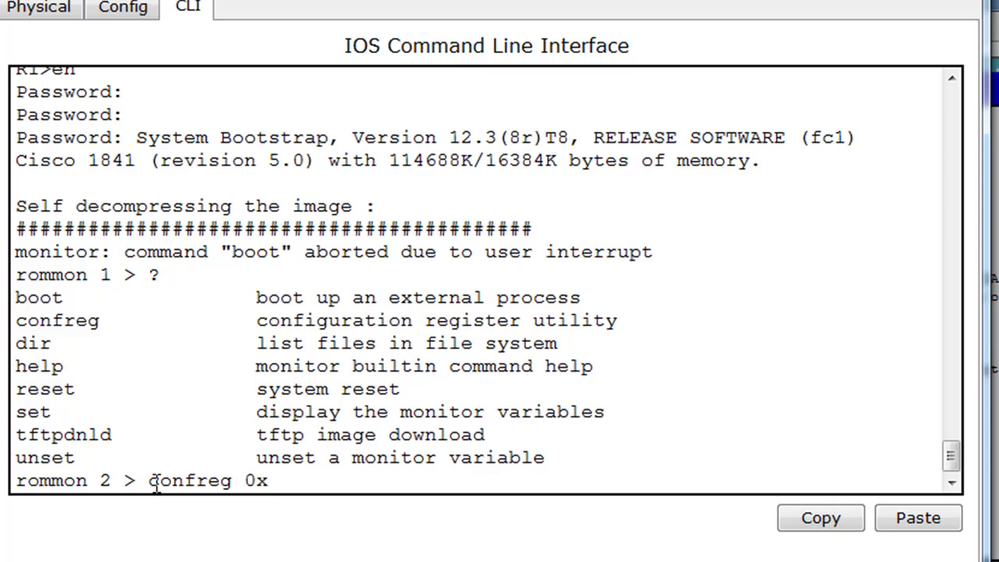
type("2142")
key("Return")
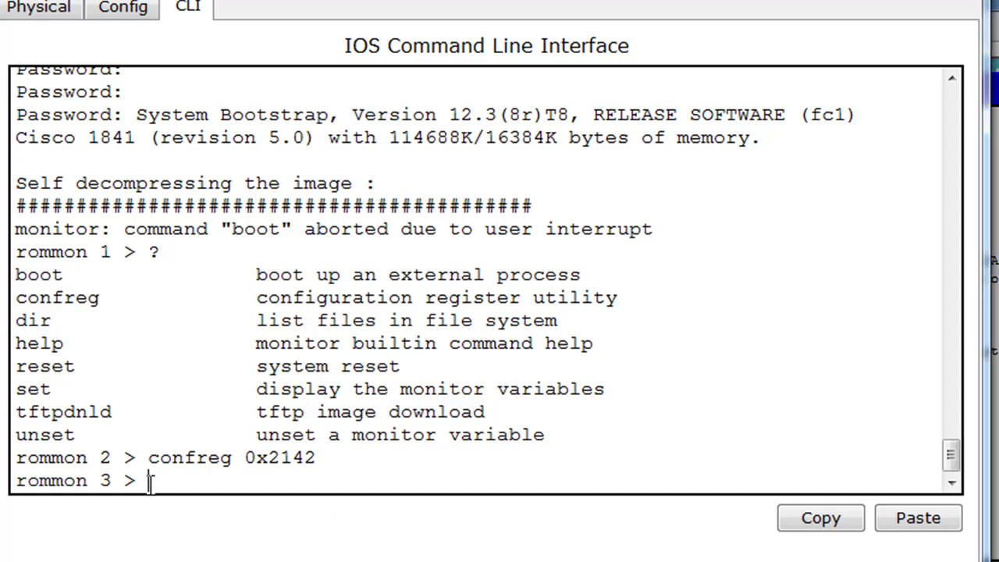
type("reset")
key("Return")
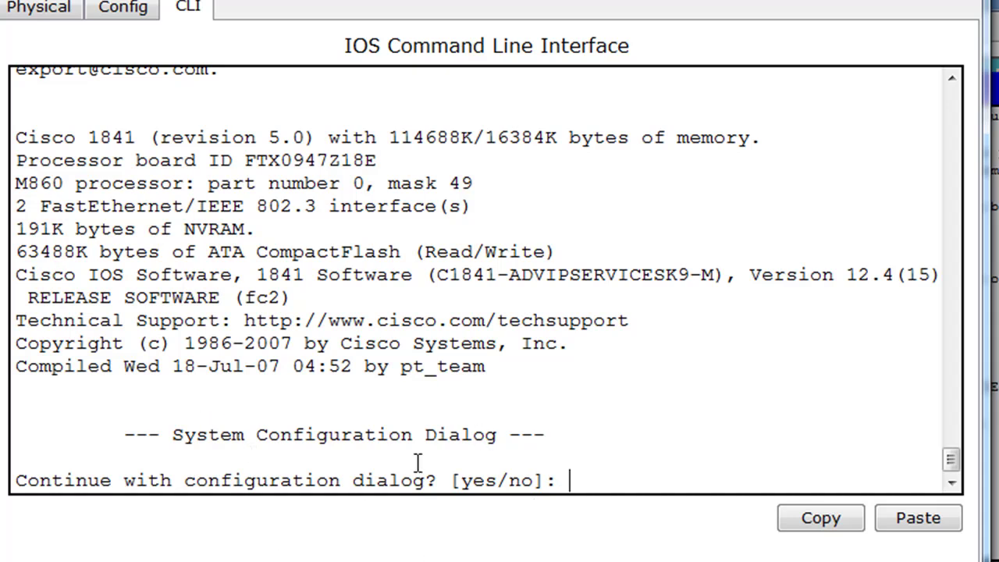
Step: Decline the setup dialog, enter privileged mode, and review the default running configuration
type("no")
key("Return")
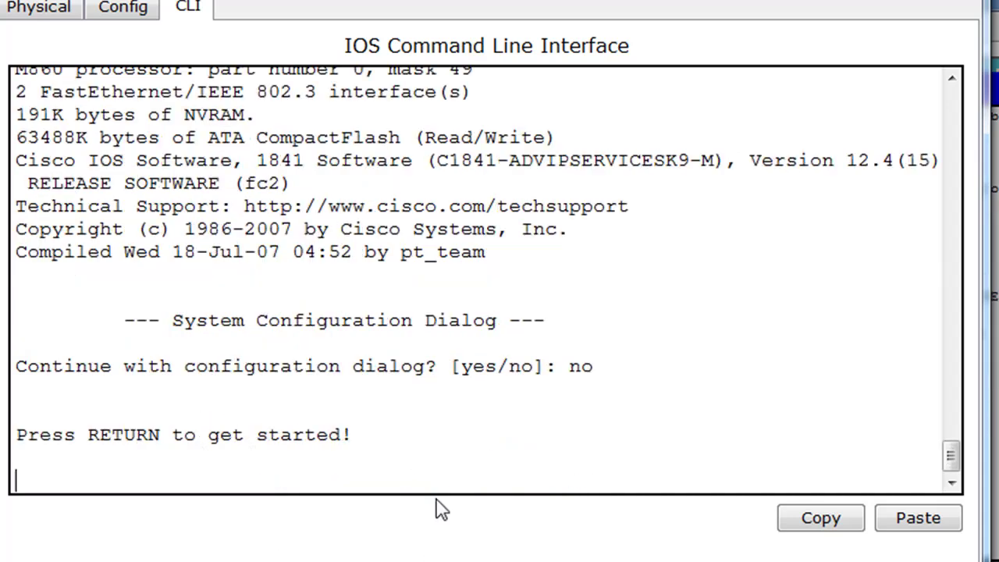
key("Return")
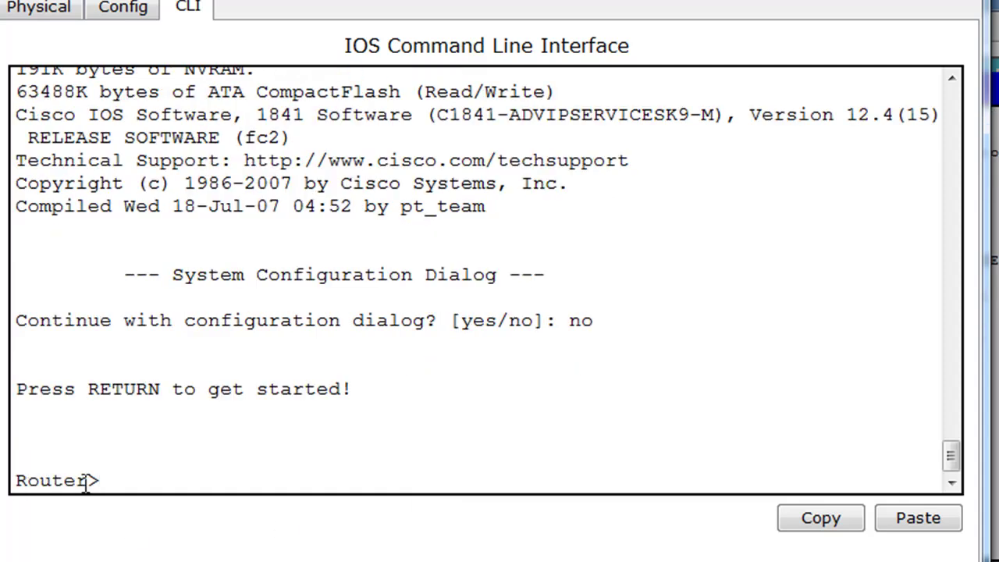
type("en")
key("Return")
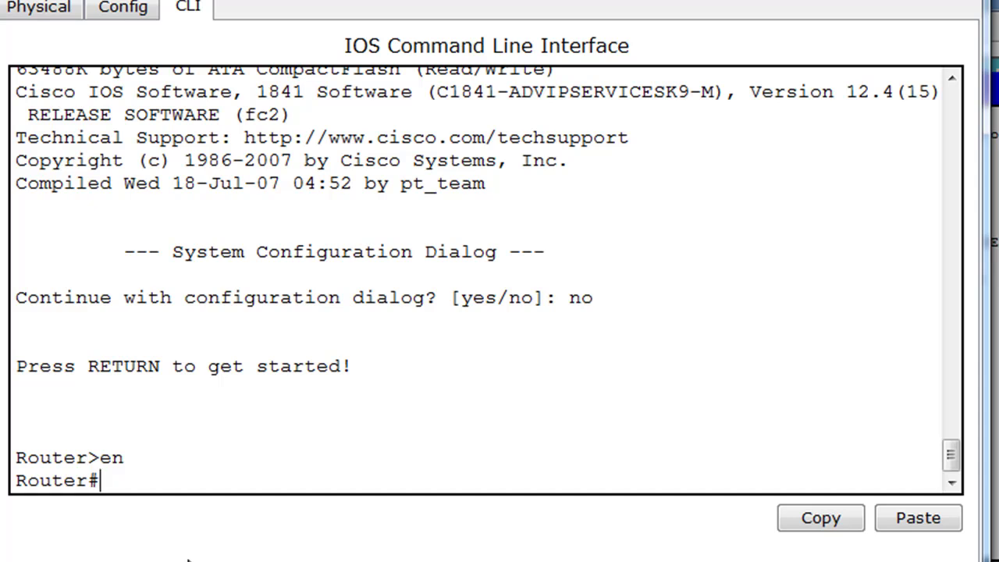
type("show run")
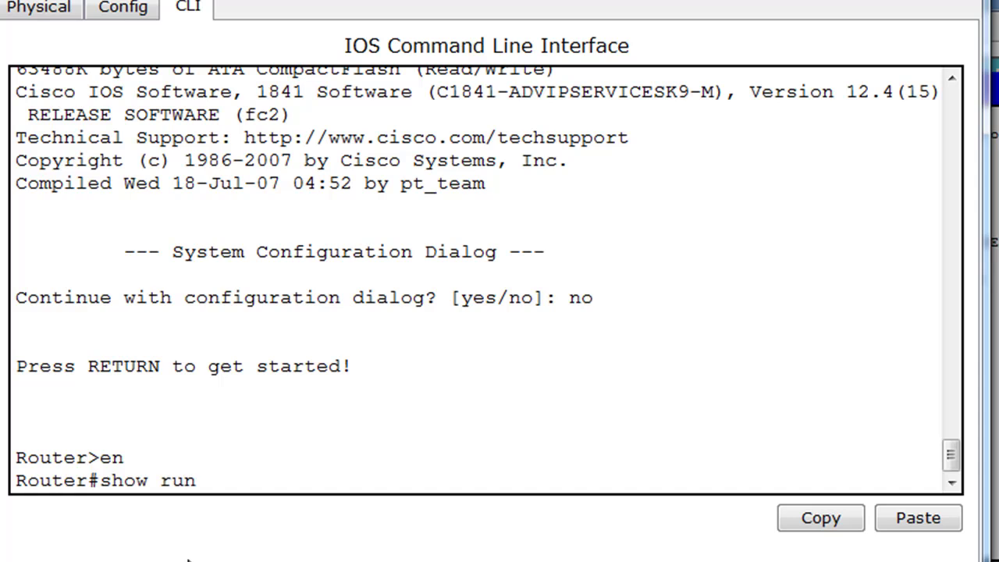
key("Return")
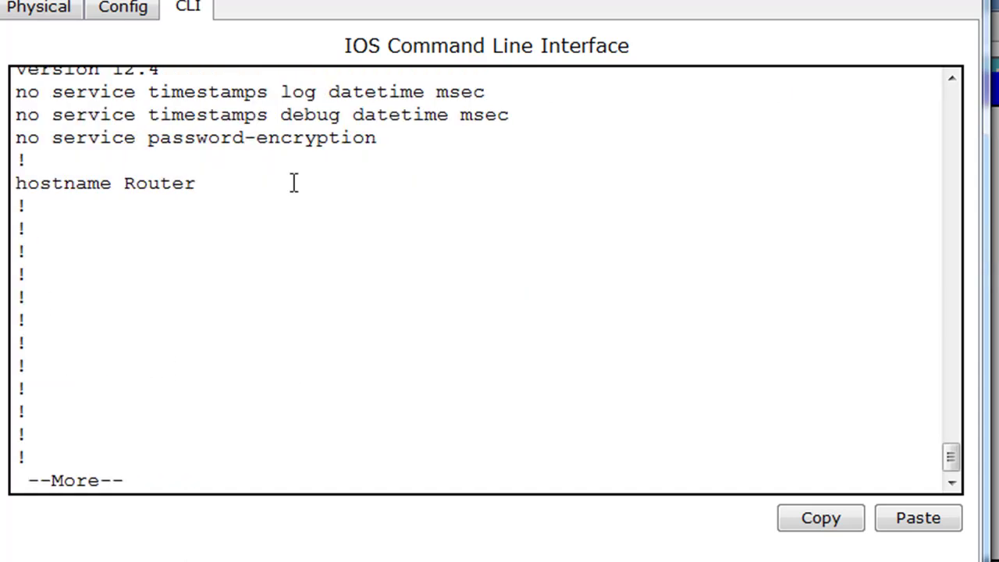
key("space")
key("space")
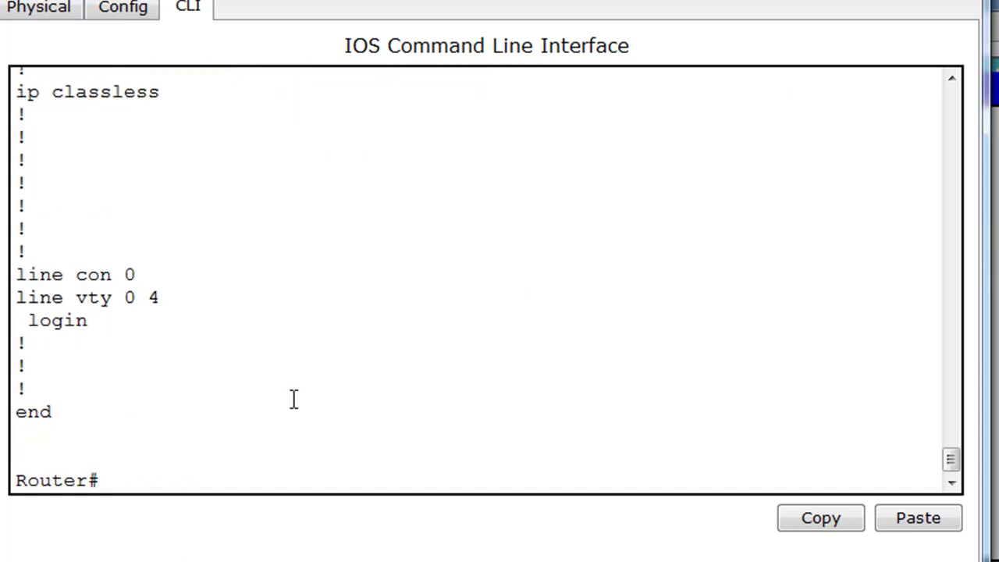
Step: Copy startup-config into running-config, accepting the default destination
type("copy start run")
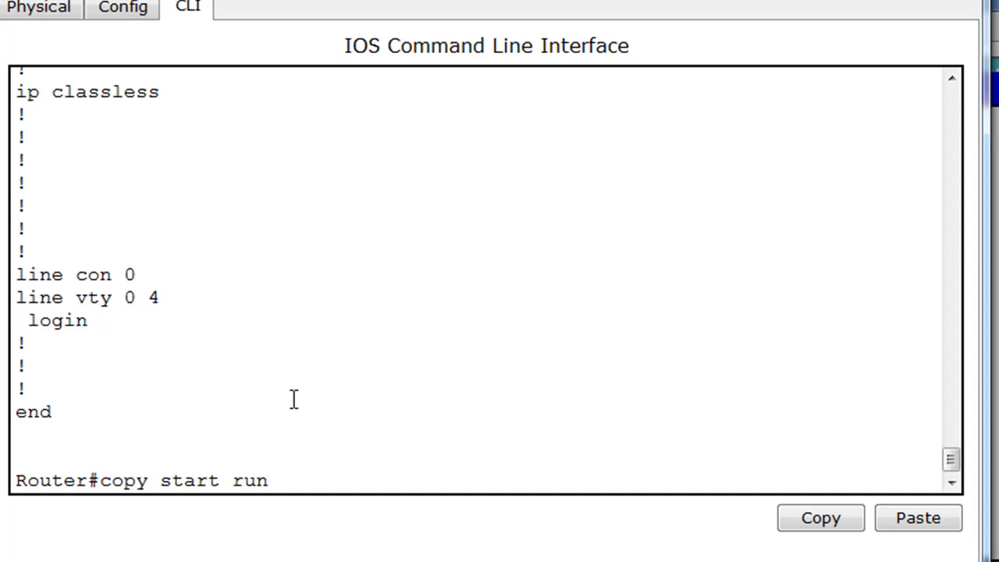
key("Return")
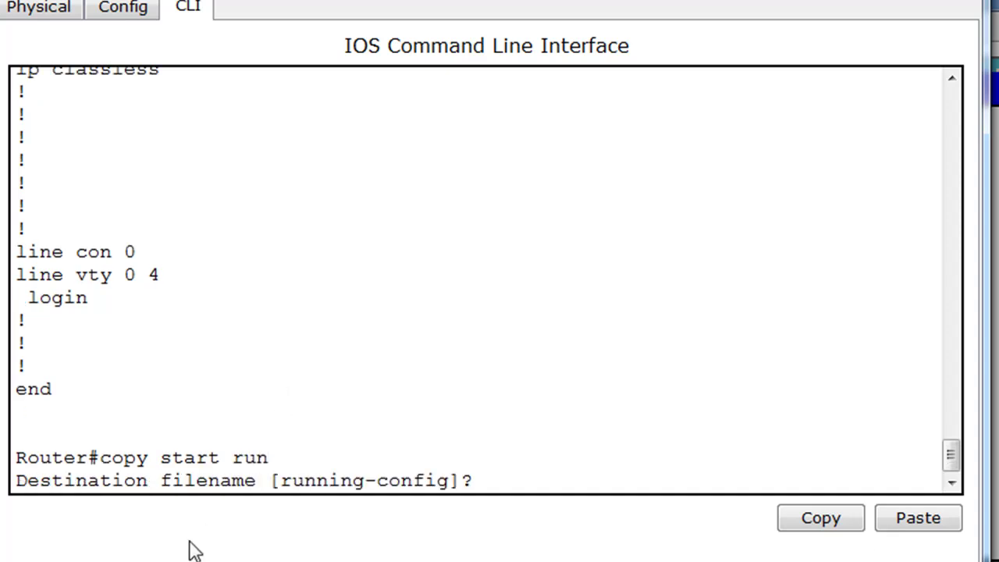
key("Return")
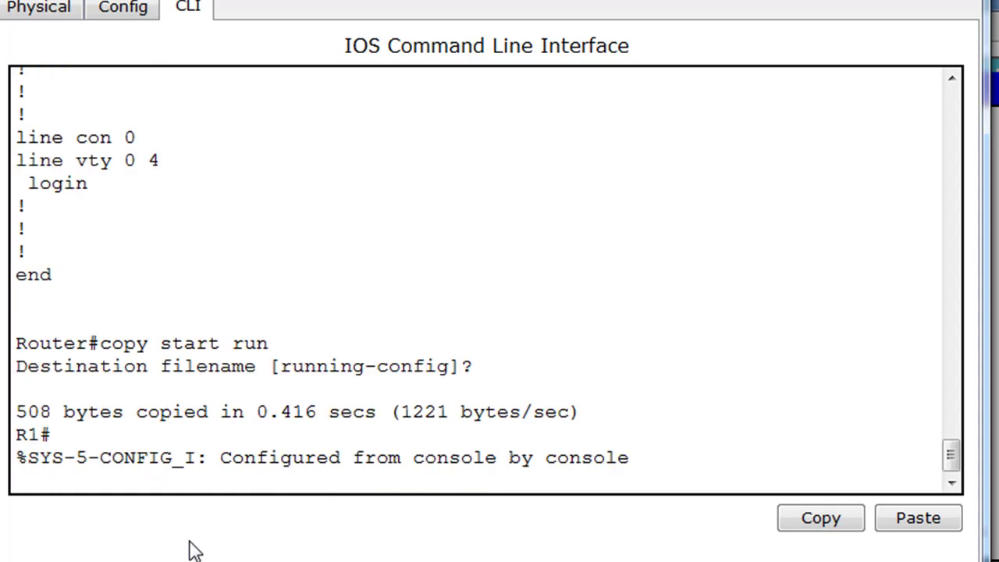
key("Return")
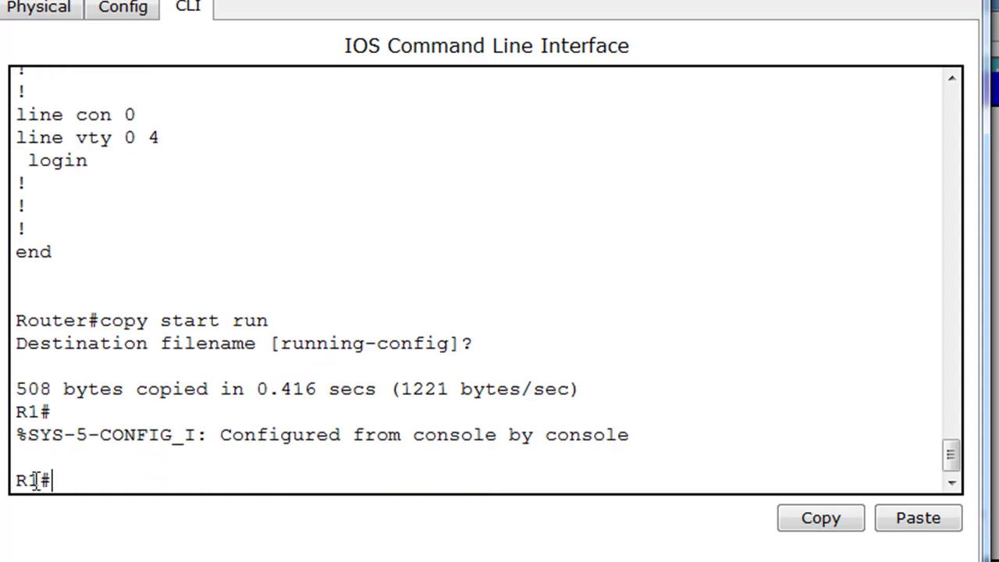
Step: List the running config, checking the enable secret hash and shut-down Fa0/0 at 192.168.1.1
type("show run")
key("Return")
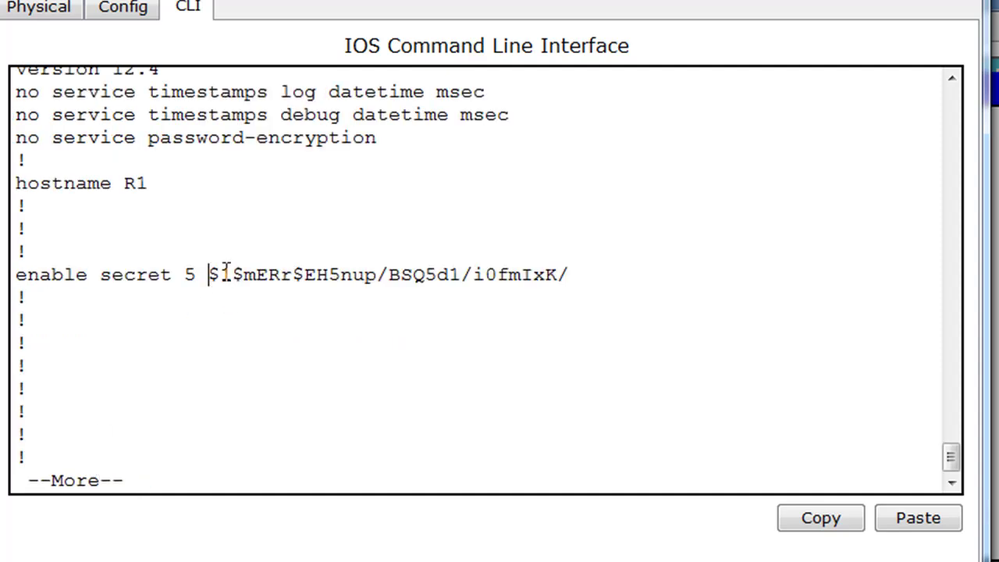
left_click_drag(211, 274, 570, 288)
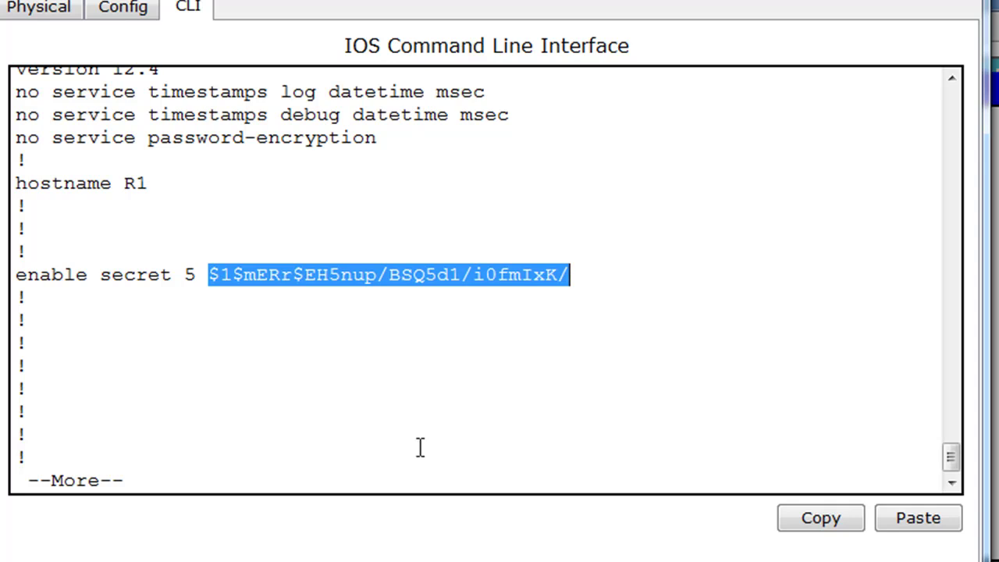
key("space")
key("space")
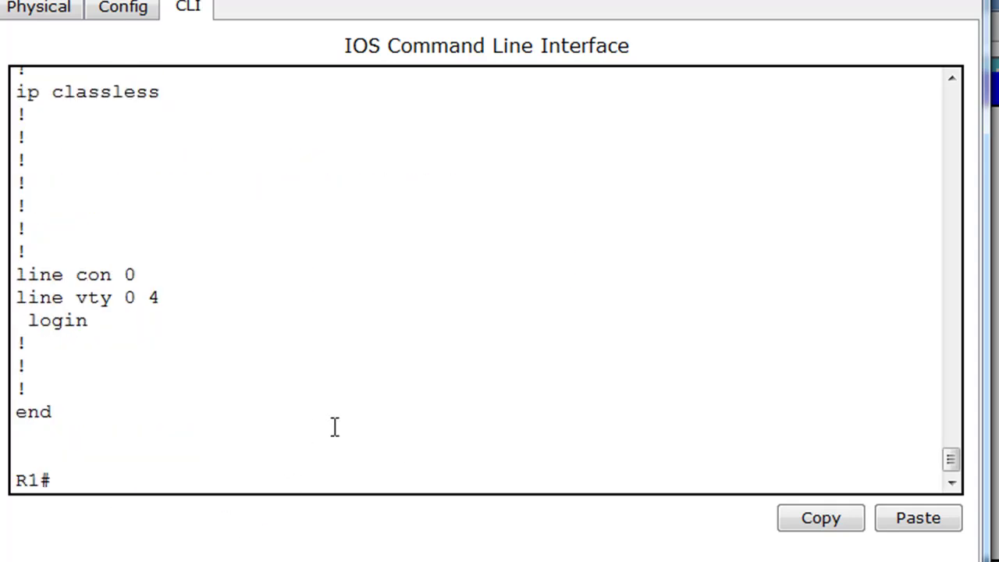
left_click_drag(950, 460, 942, 429)
left_click_drag(28, 204, 482, 203)
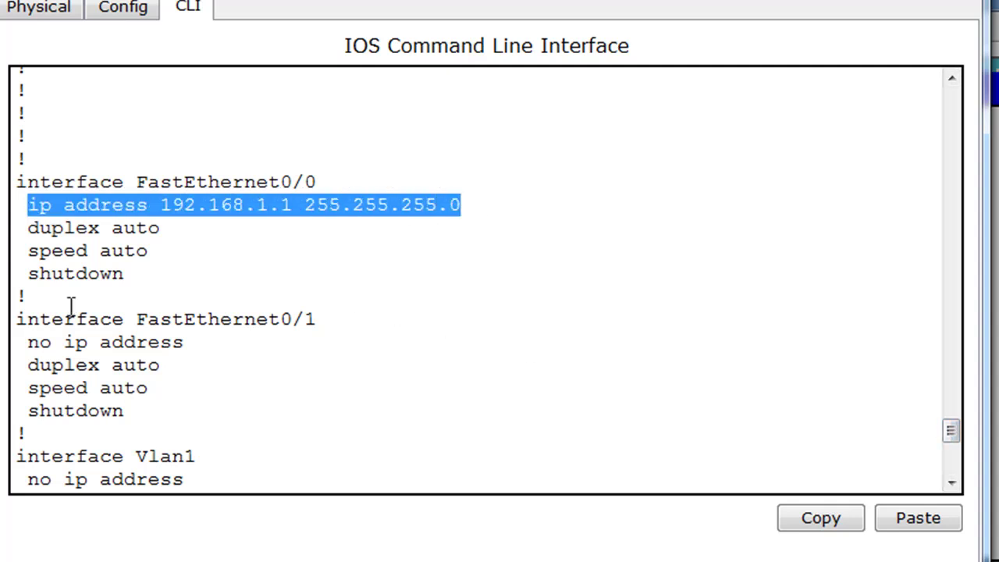
left_click_drag(26, 272, 188, 275)
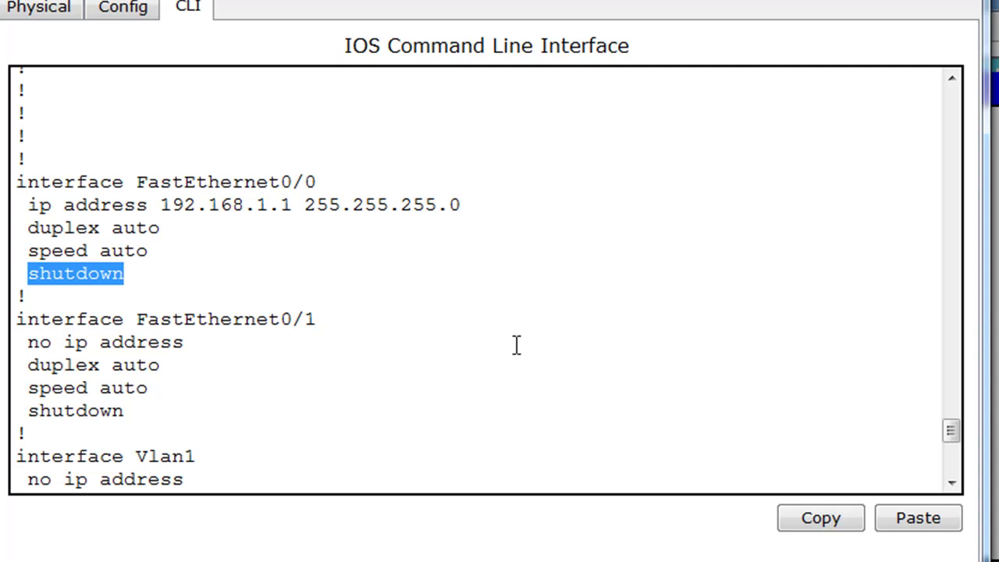
left_click_drag(957, 430, 968, 482)
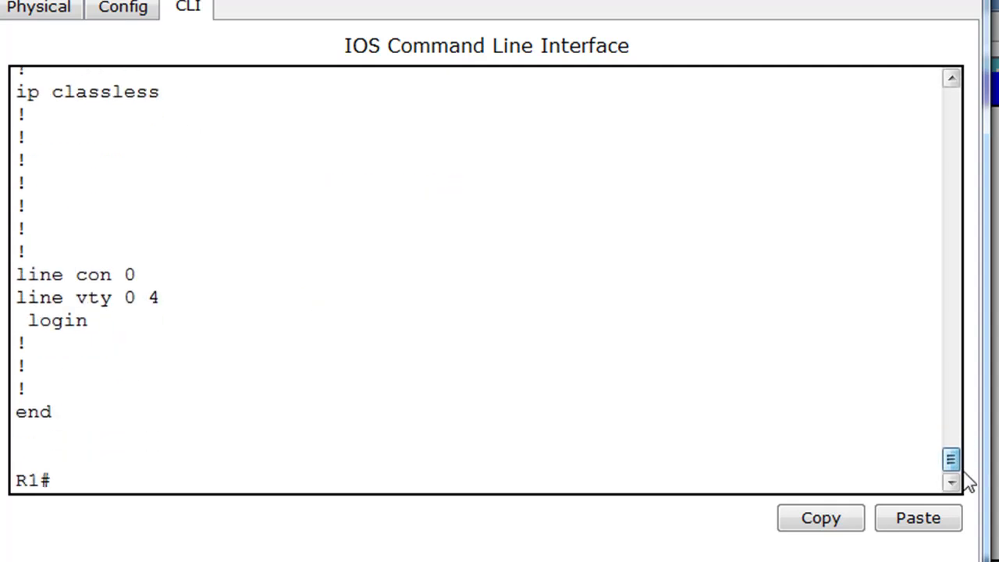
left_click(231, 476)
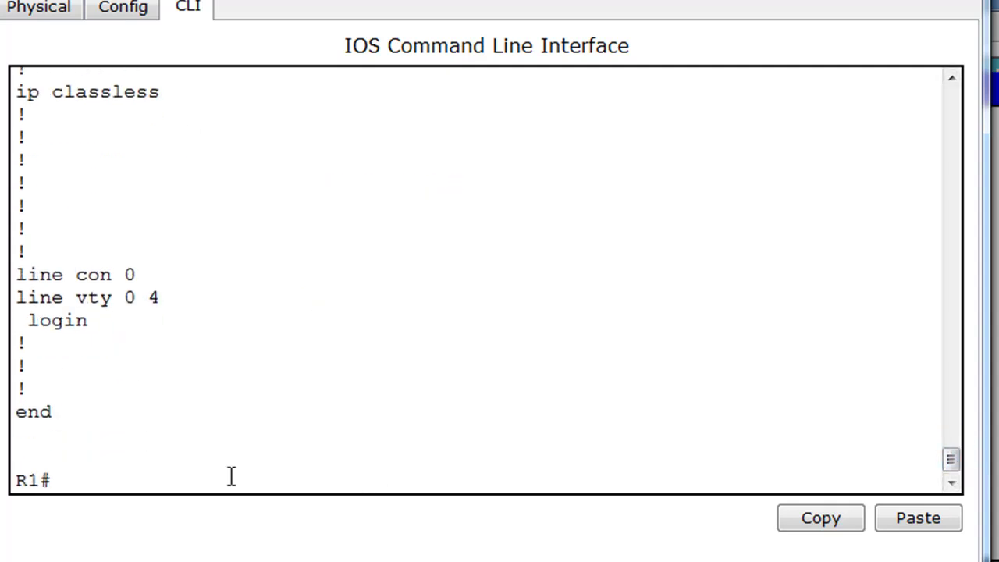
Step: In global configuration mode, set a new enable secret password
key("Return")
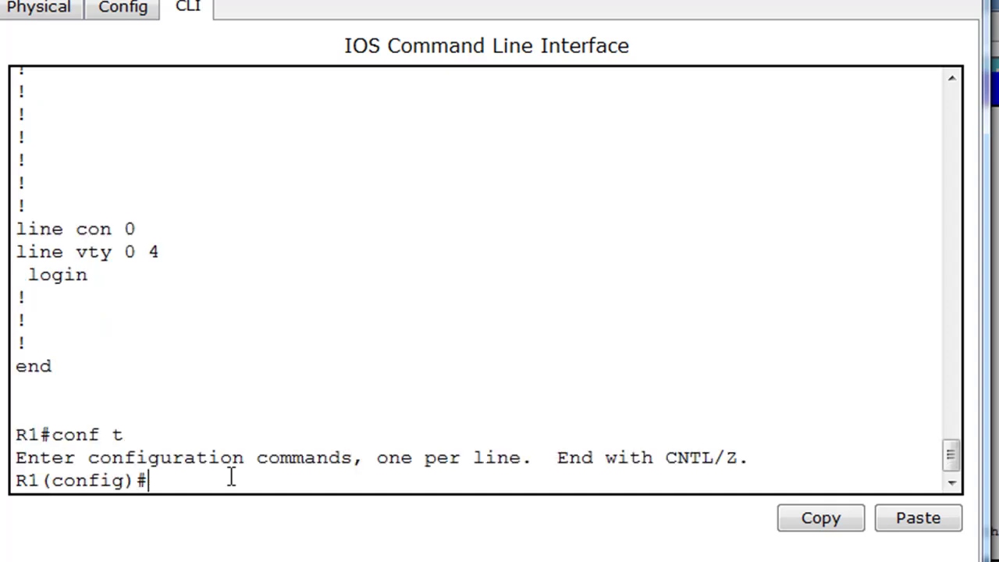
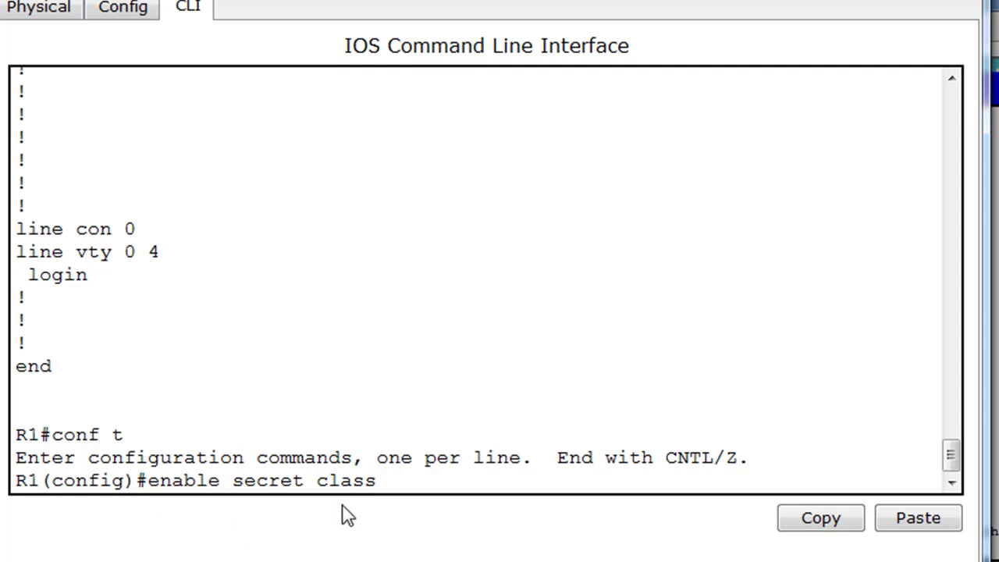
key("Return")
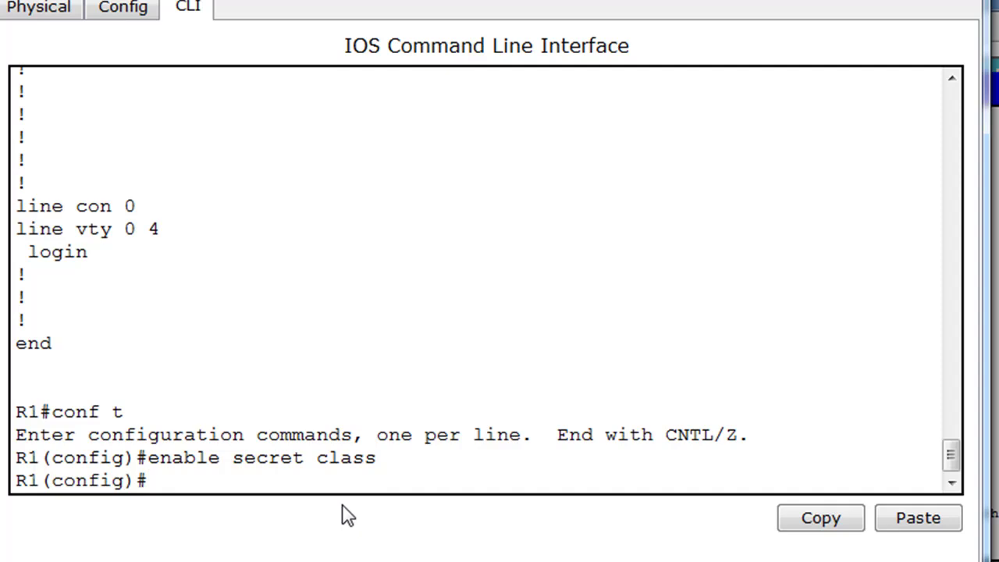
left_click_drag(315, 458, 388, 460)
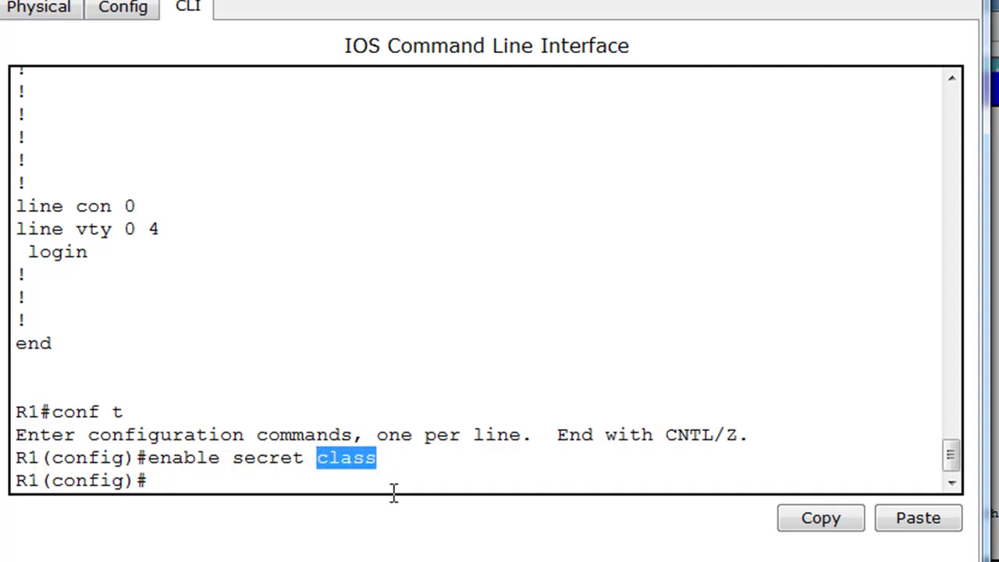
left_click(236, 488)
Step: Bring FastEthernet0/0 up with no shut and return to privileged EXEC mode
type("int fa0/0")
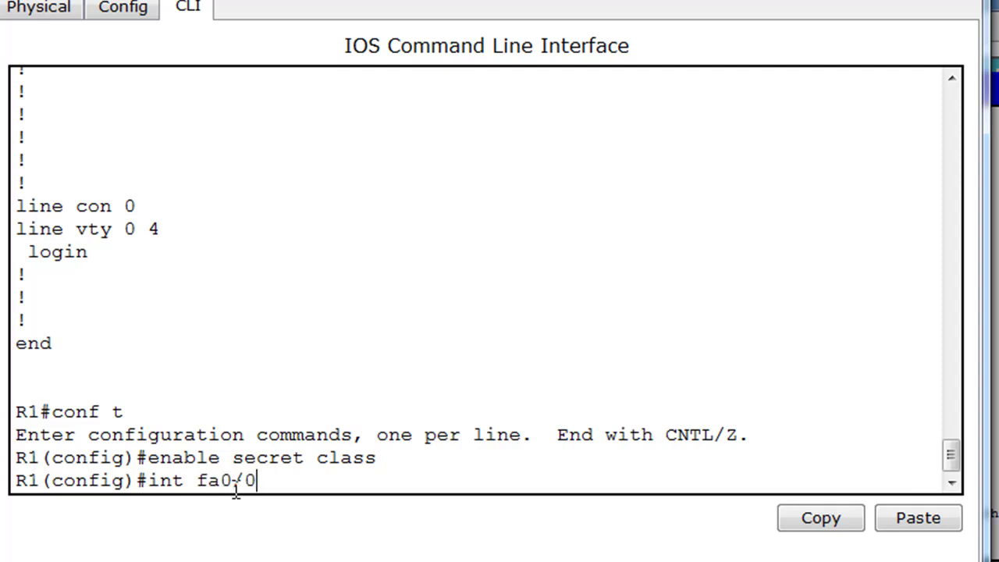
key("Return")
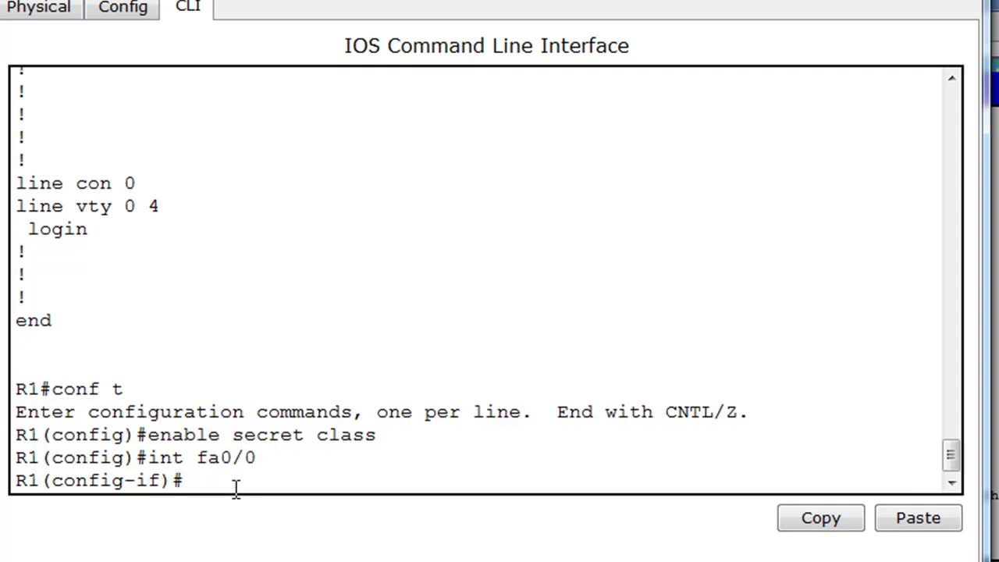
type("no shut")
key("Return")
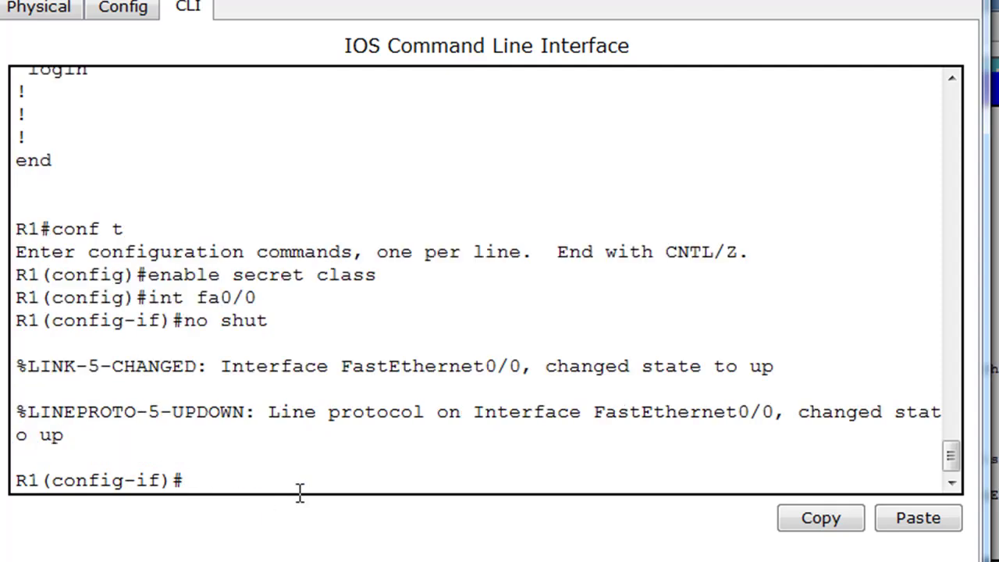
key("Return")
key("ctrl+z")
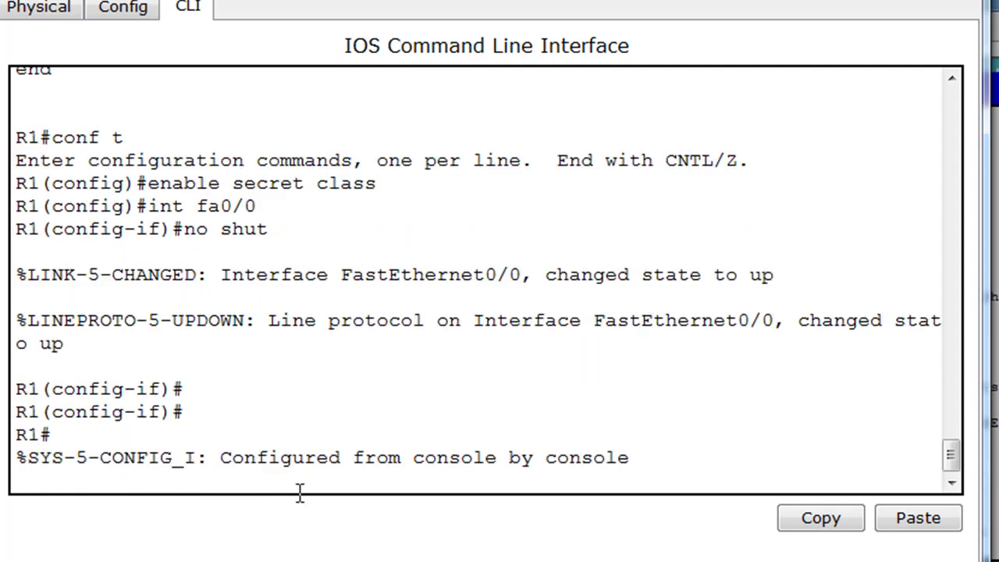
key("Return")
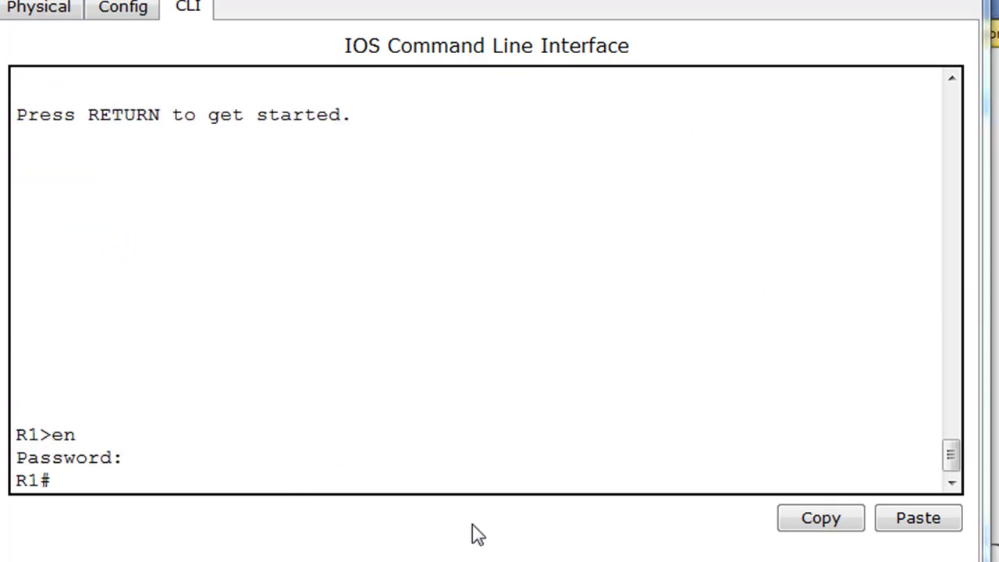
Step: Run show version and confirm the configuration register still reads 0x2142
left_click(97, 477)
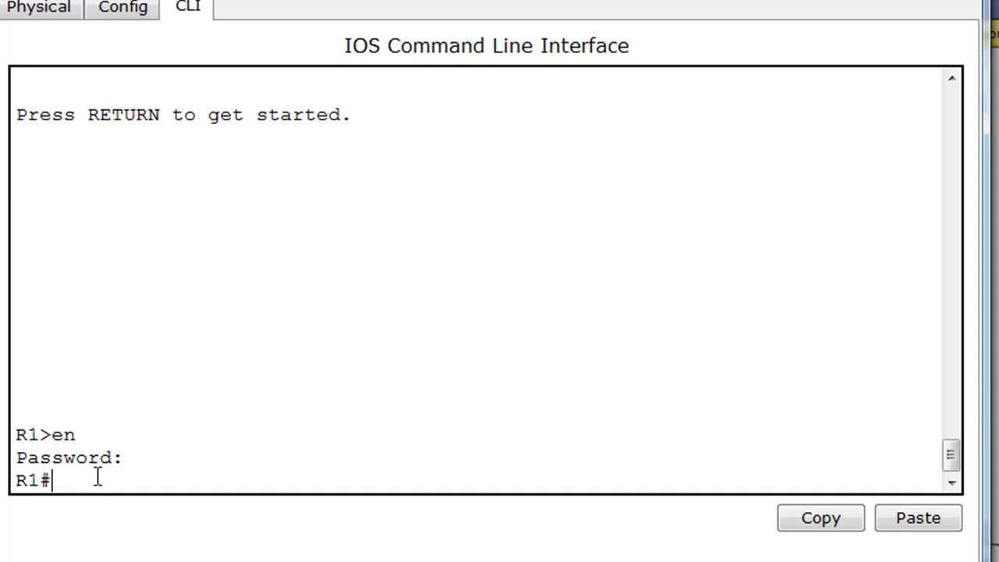
type("sh")
key("Tab")
type("version")
key("Return")
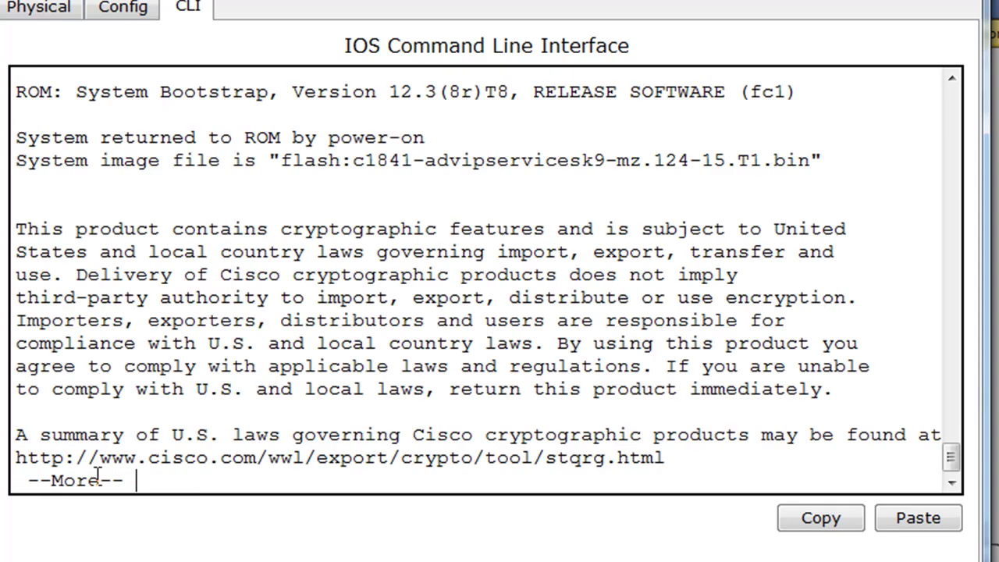
key("space")
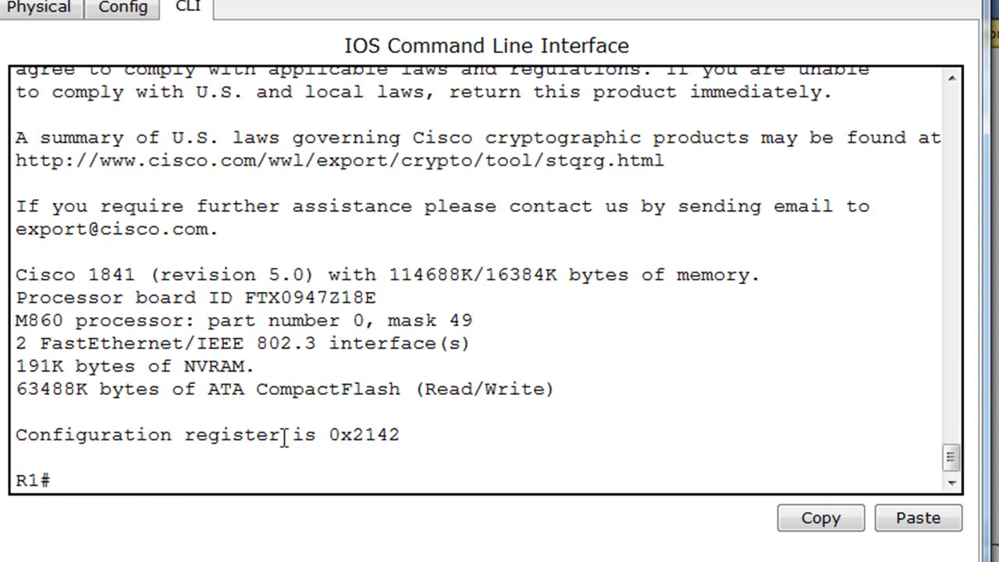
left_click_drag(328, 435, 418, 442)
left_click(418, 442)
left_click_drag(403, 434, 304, 435)
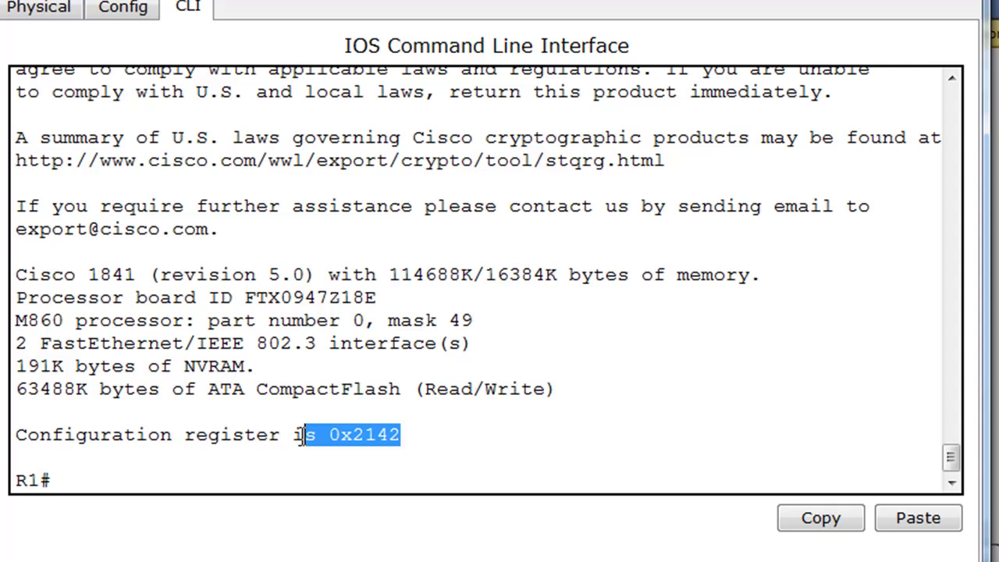
left_click(370, 448)
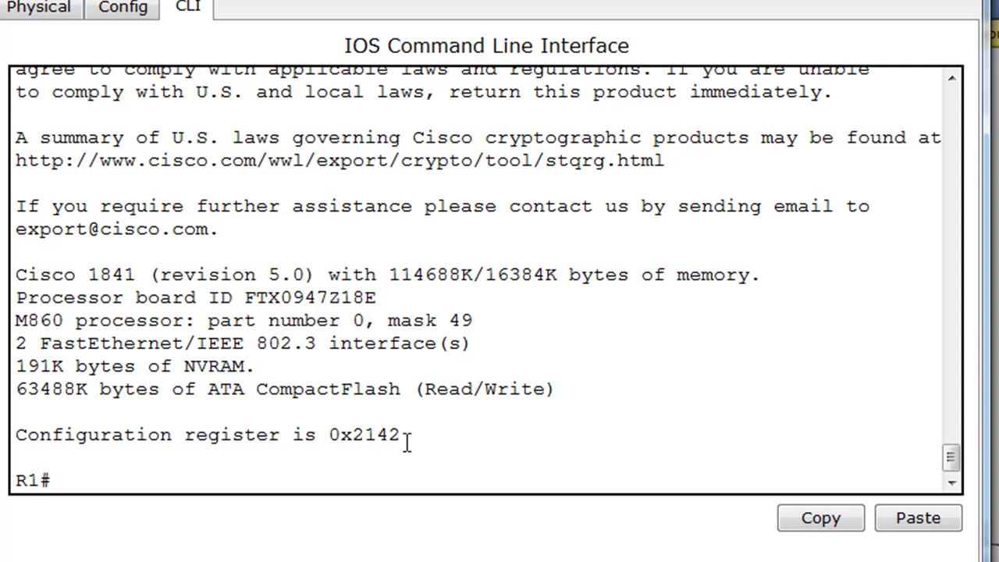
left_click(98, 480)
Step: Set the configuration register to 0x2102 in global configuration mode, then exit to privileged mode
type("conf t")
key("Return")
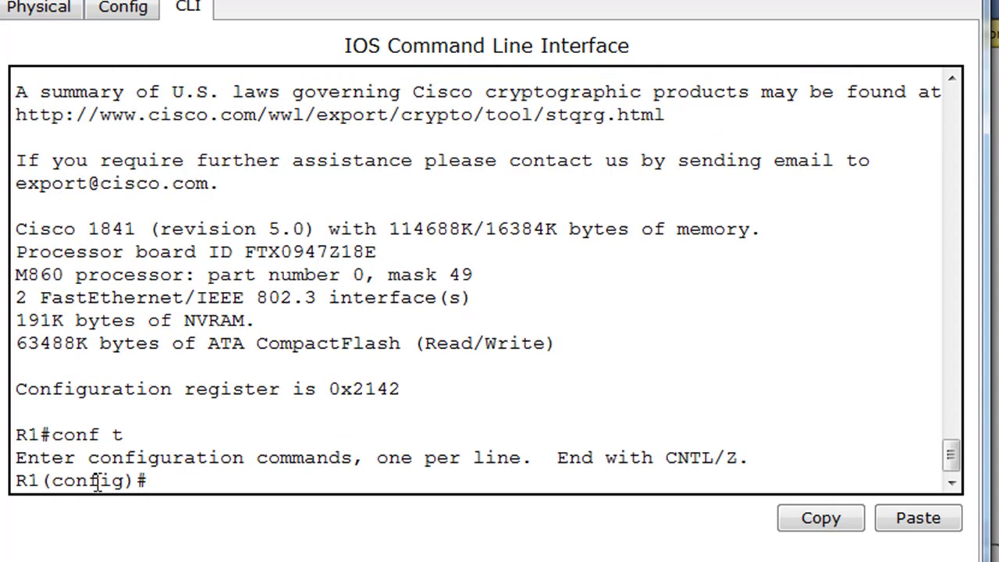
type("?")
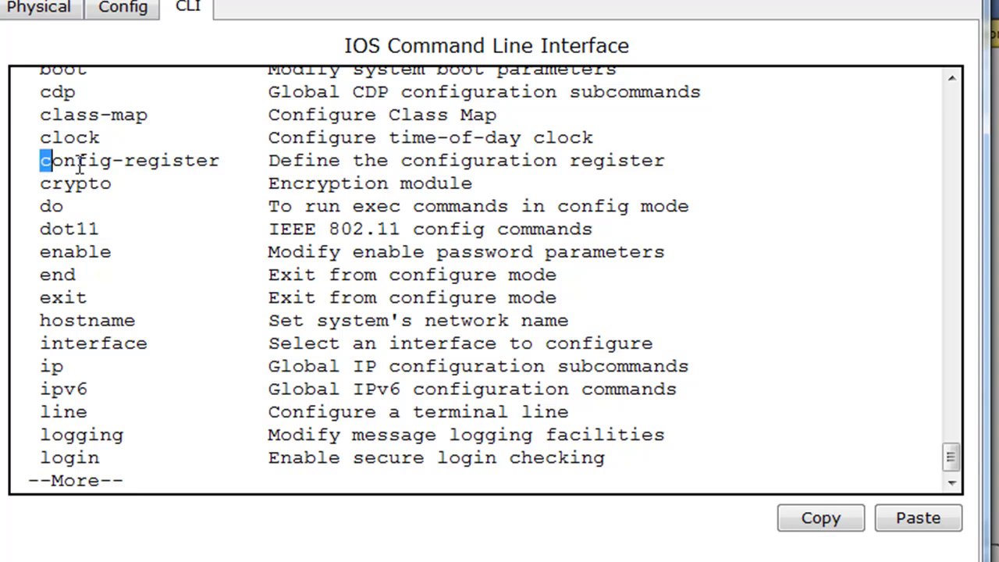
left_click_drag(39, 160, 226, 160)
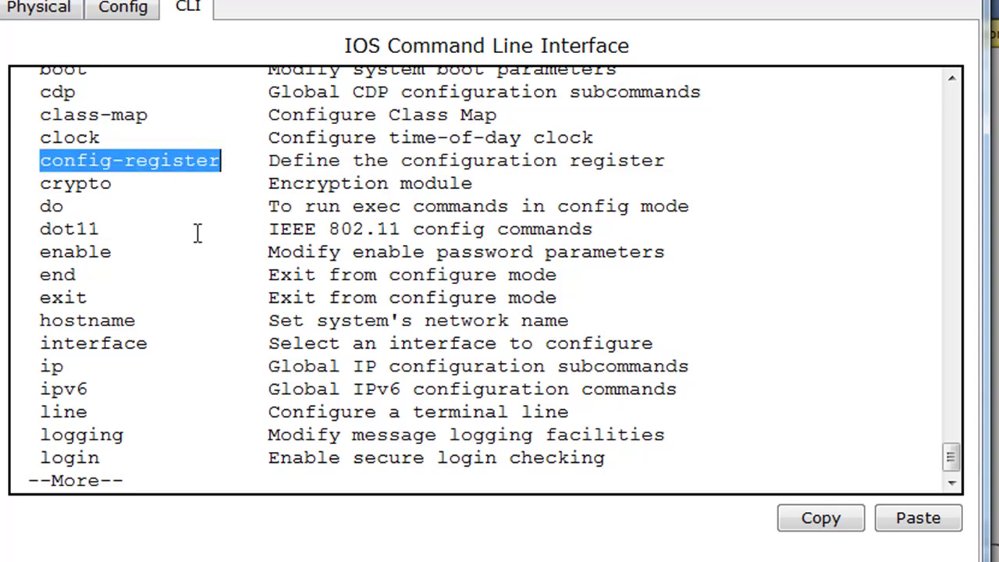
key("space")
type("config)#conf")
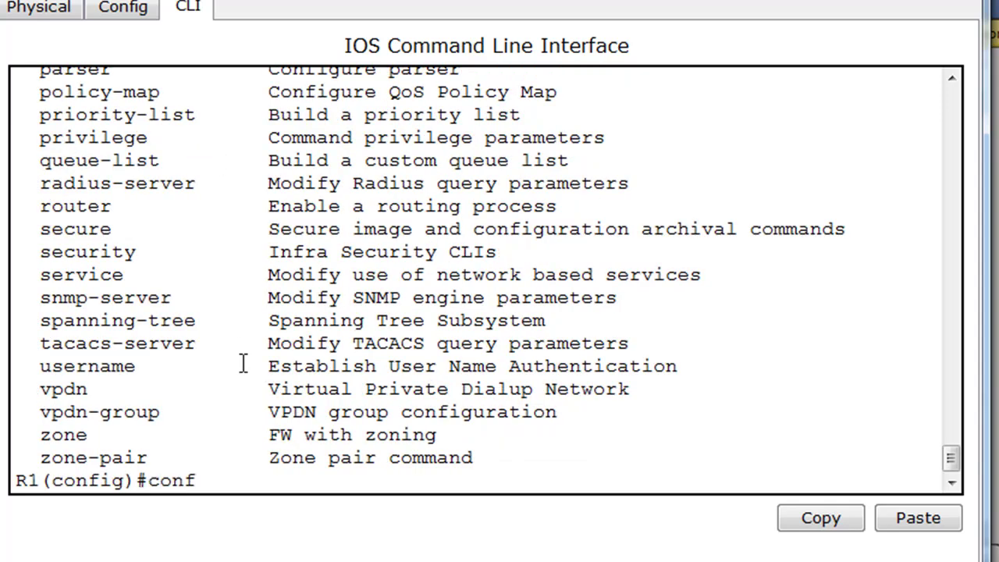
type("ig-register")
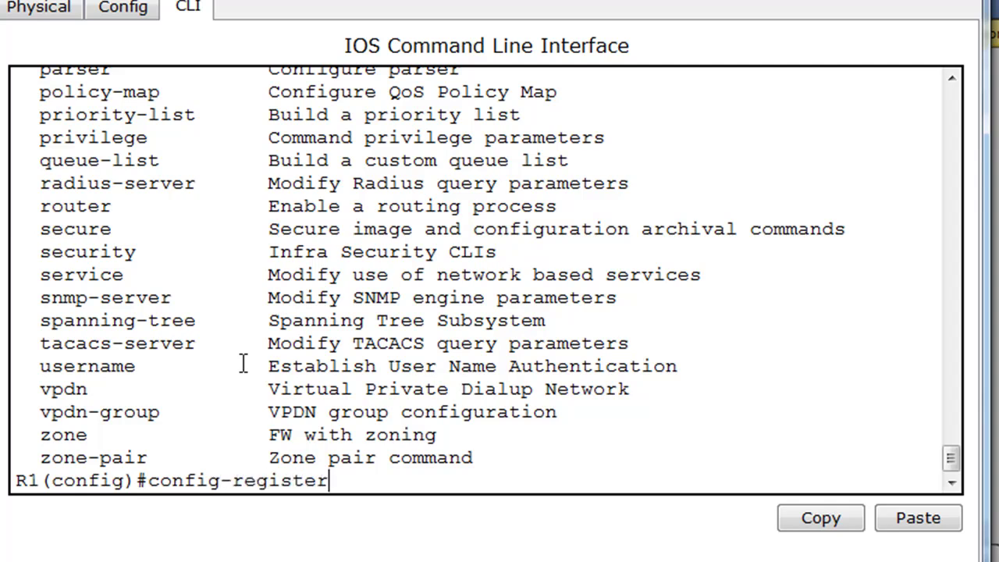
type(" 0x2102")
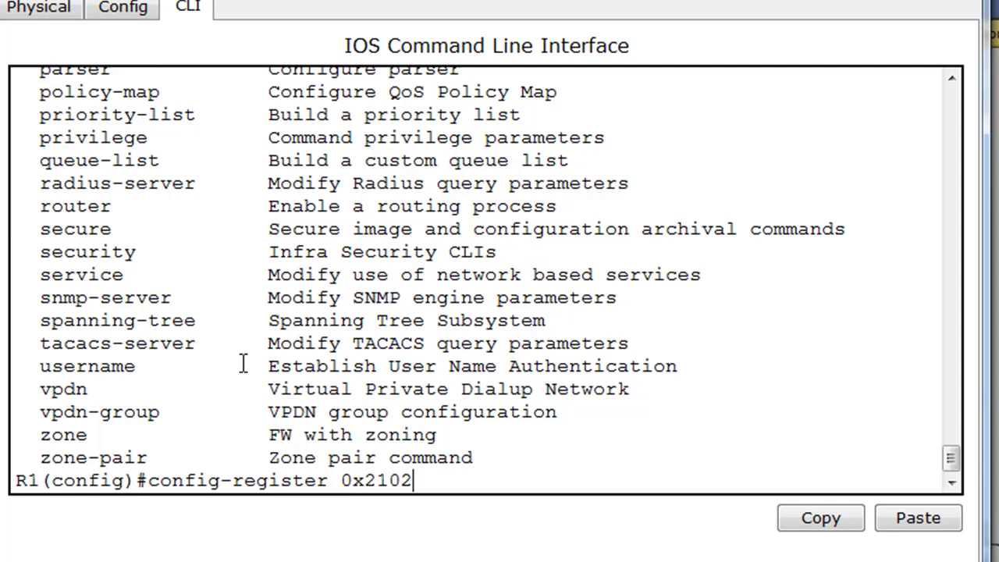
key("Return")
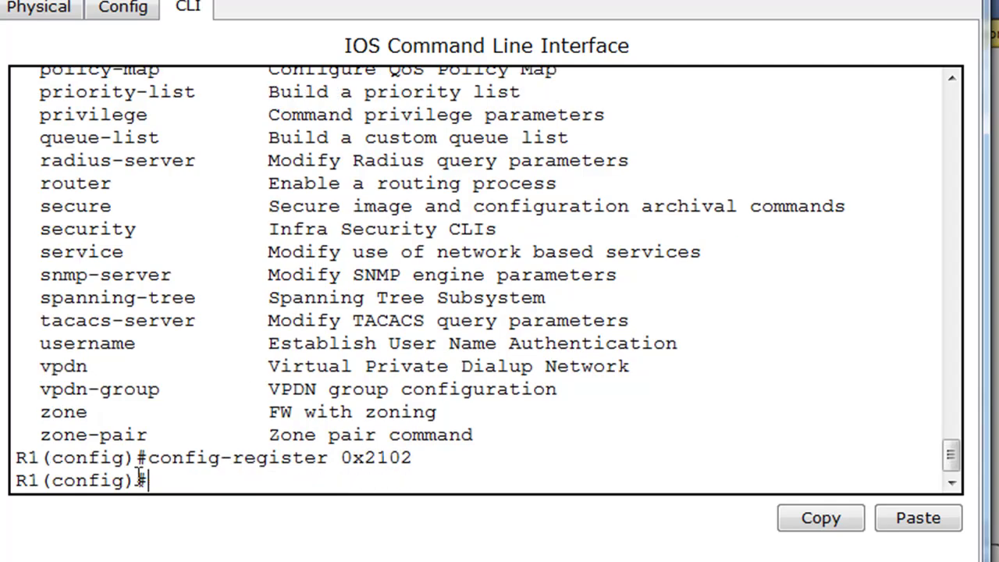
left_click_drag(416, 459, 343, 458)
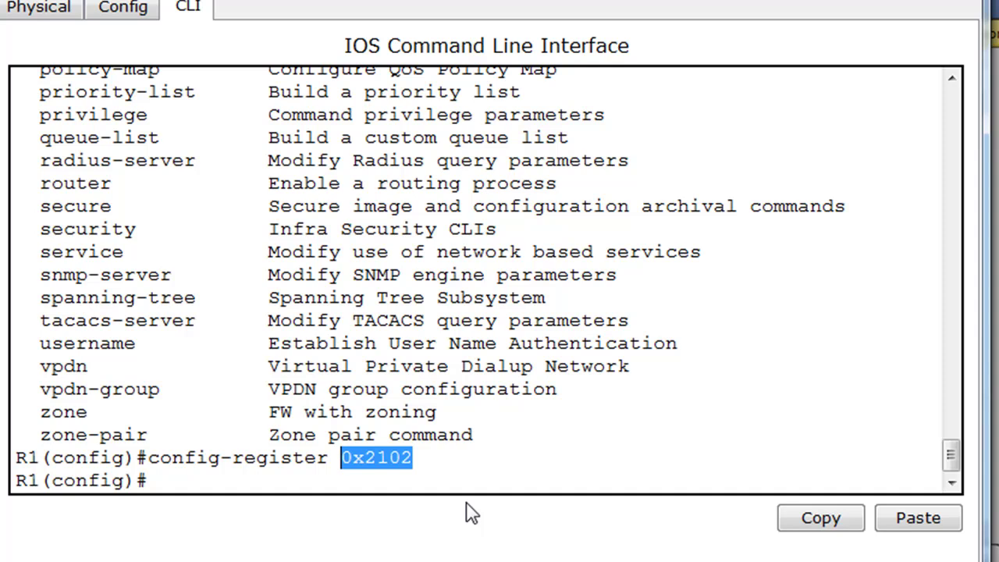
left_click(172, 478)
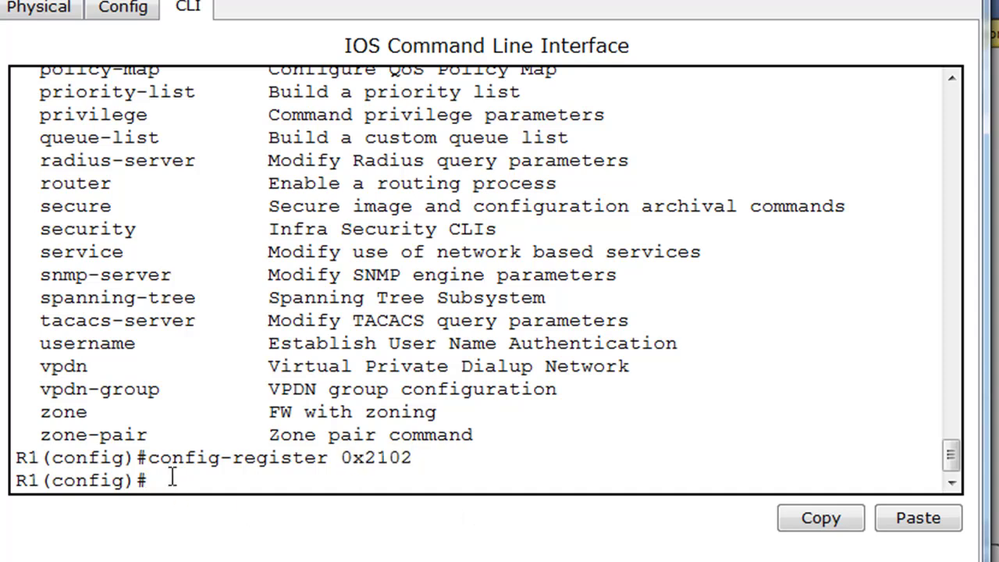
key("ctrl+z")
key("Return")
Step: Save the running config to startup-config with copy run start and reload the router
type("c")
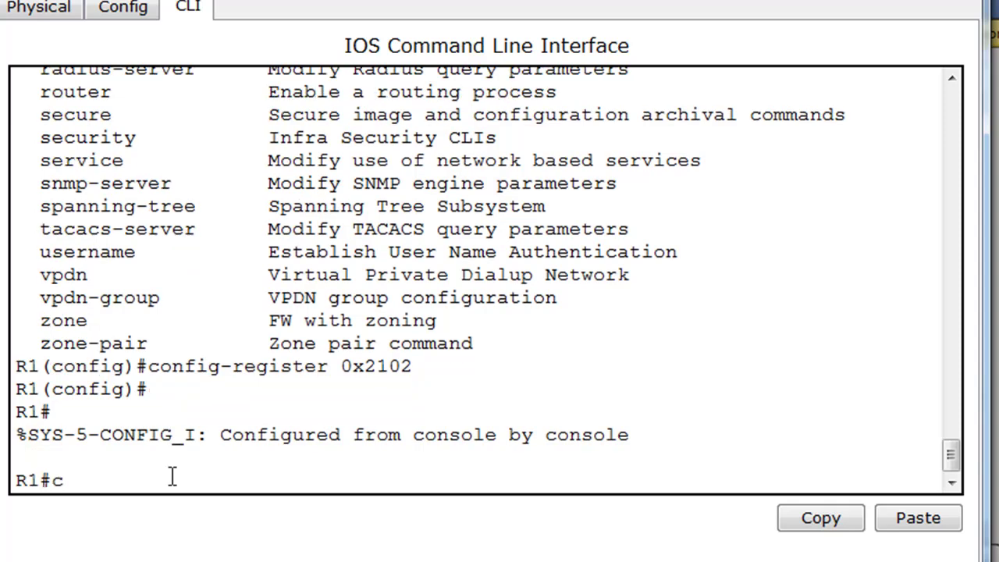
type("opy run start")
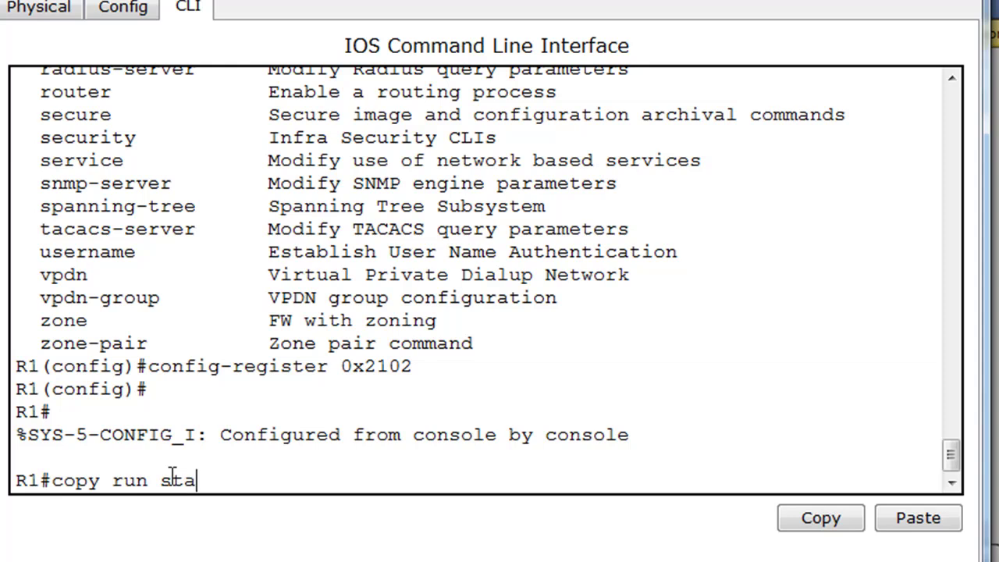
key("Return")
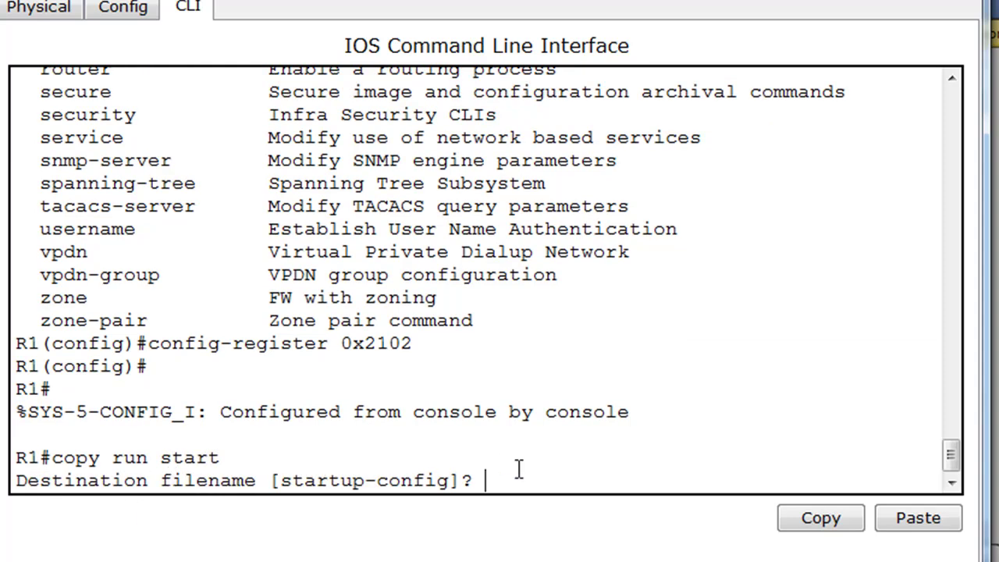
key("Return")
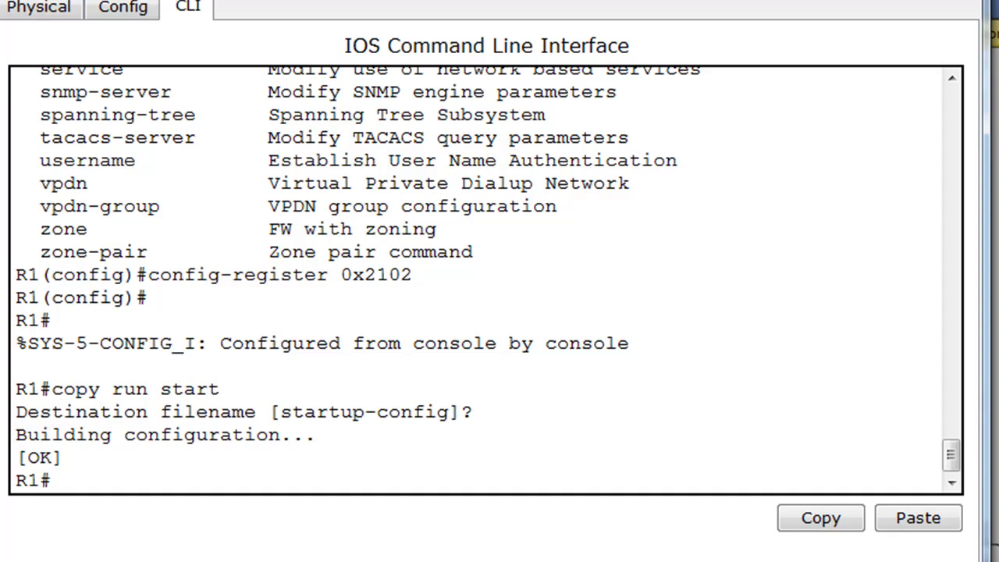
type("reload")
key("Return")
key("Return")
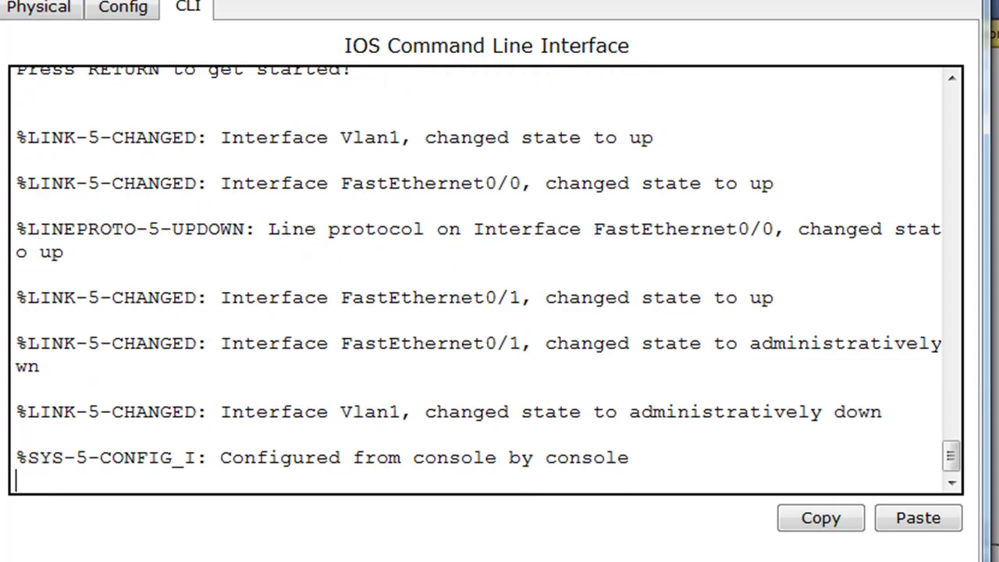
Step: After boot, log into privileged mode with the new enable secret and verify register 0x2102 in show version
key("Return")
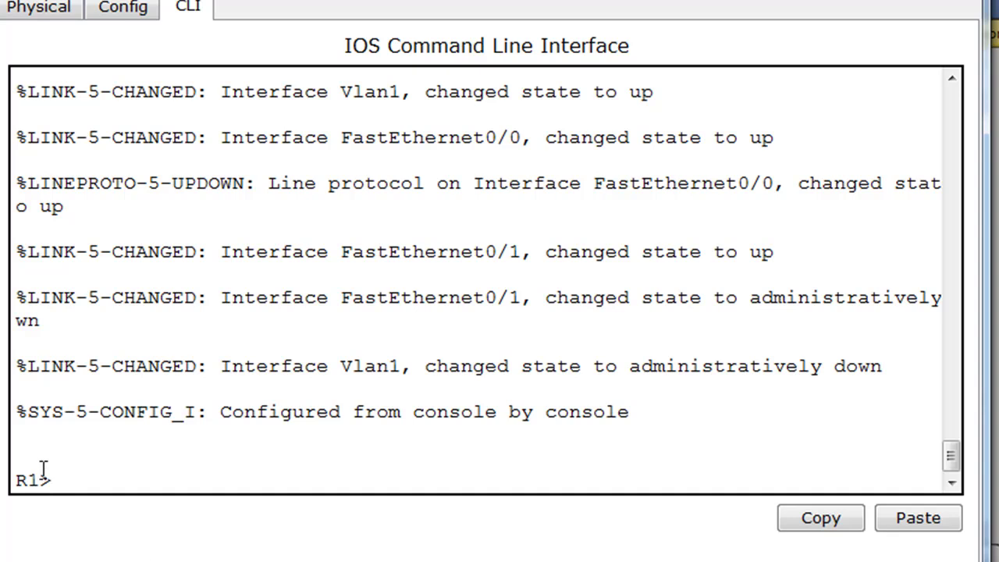
type("en")
key("Return")
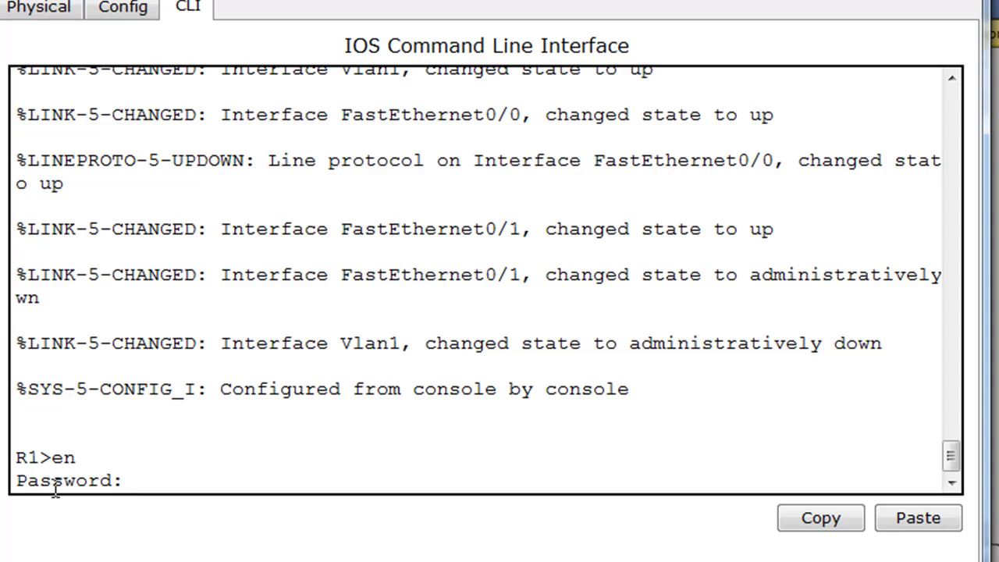
key("Return")
type("show version")
key("Return")
key("space")
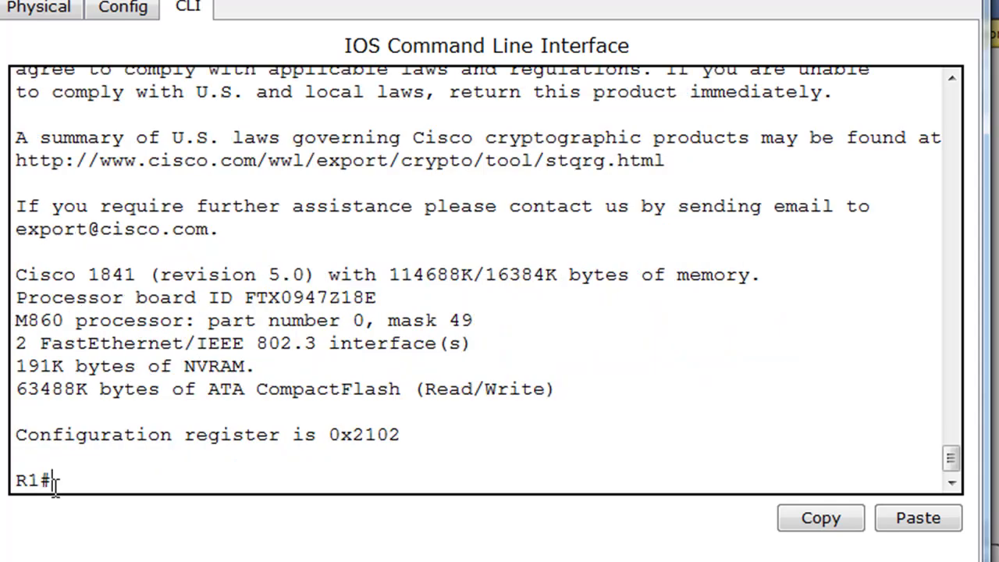